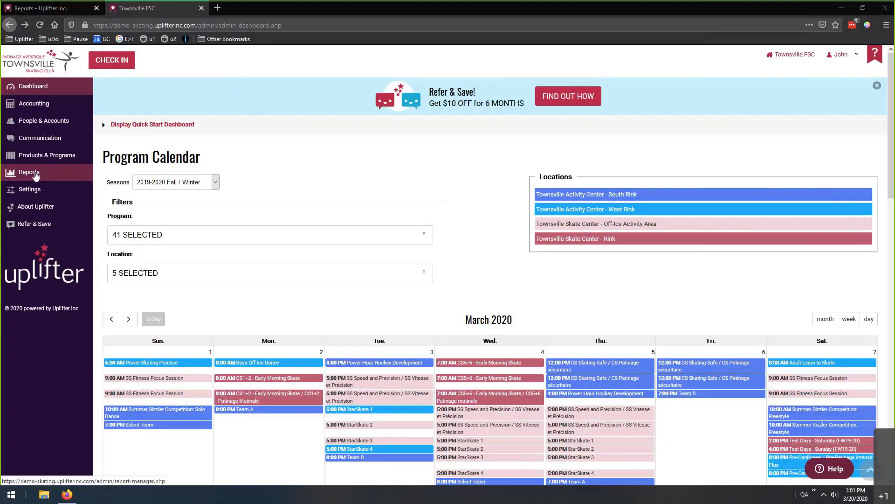
Open the Reports page and look through the list of available reports and their descriptions.
mouse_move(47, 156)
left_click(31, 176)
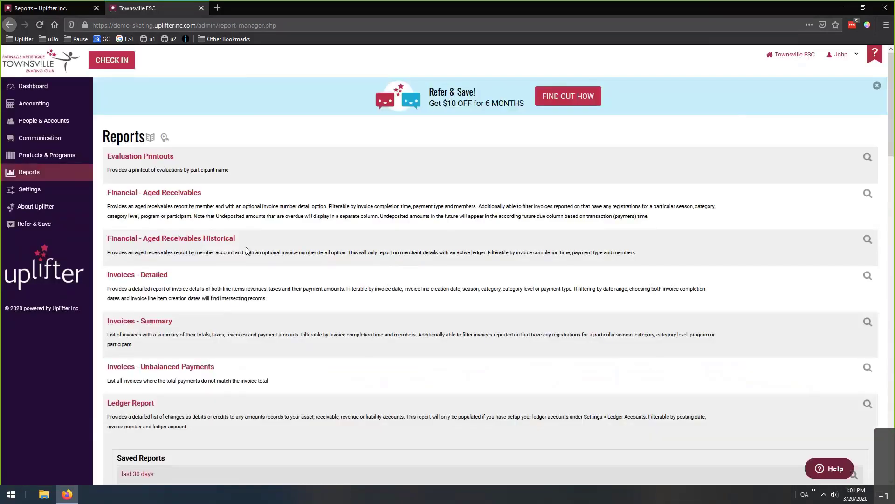
scroll(366, 220, "down", 10)
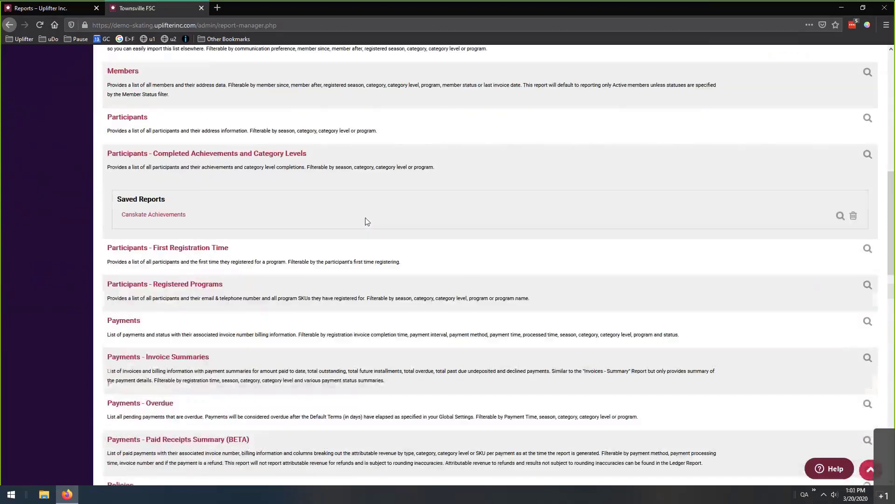
scroll(367, 221, "up", 8)
scroll(366, 218, "up", 3)
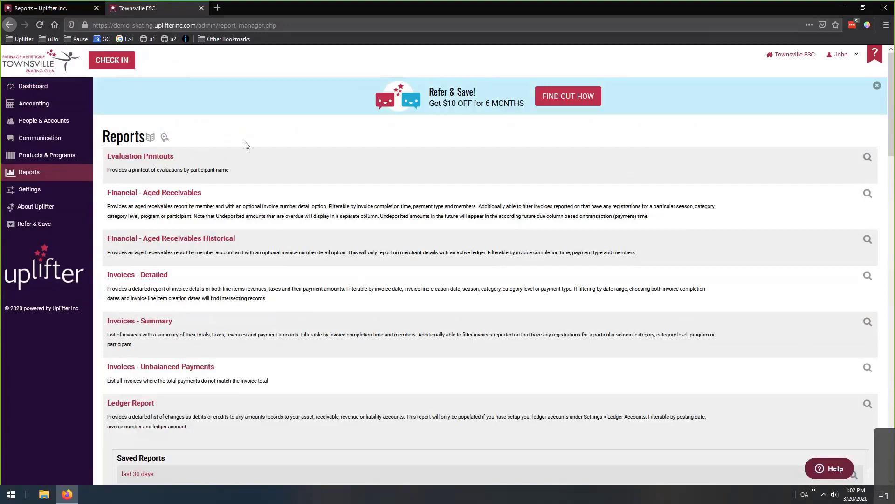
scroll(338, 194, "down", 3)
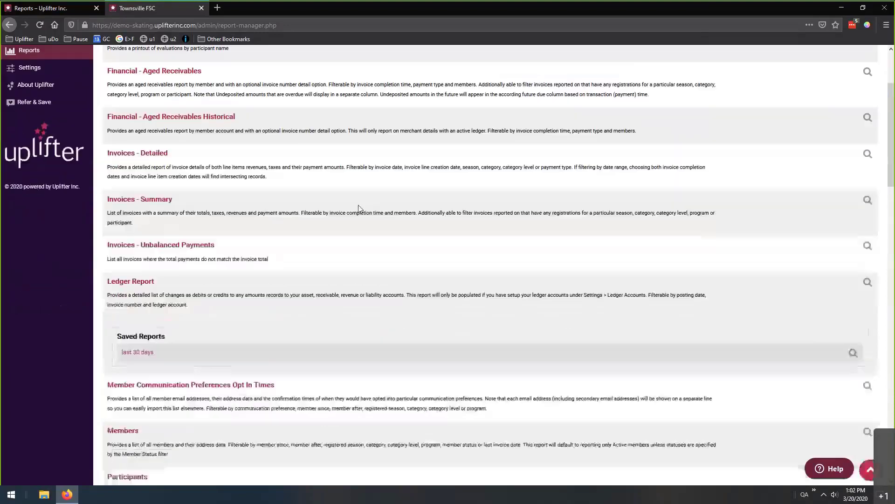
scroll(360, 205, "down", 9)
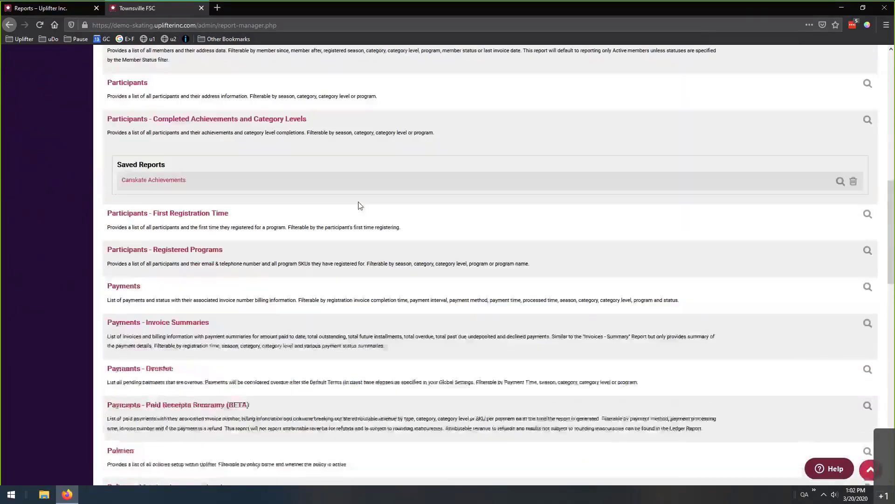
scroll(360, 205, "down", 9)
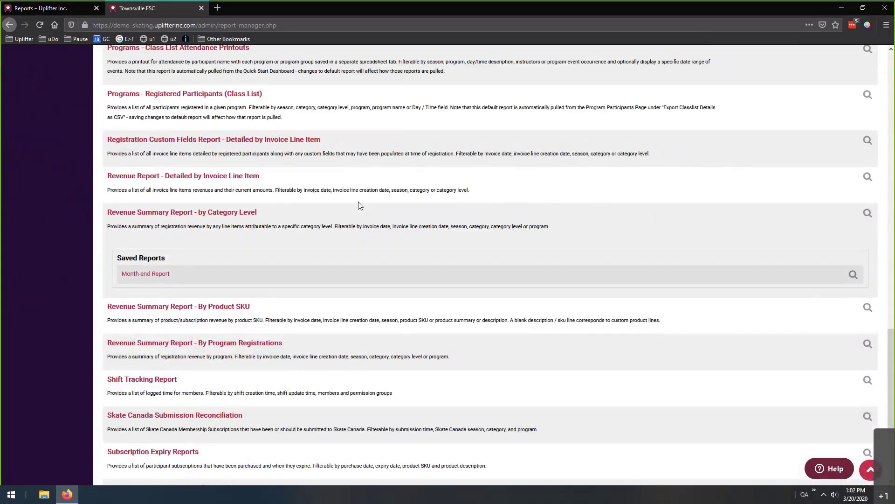
scroll(360, 206, "up", 20)
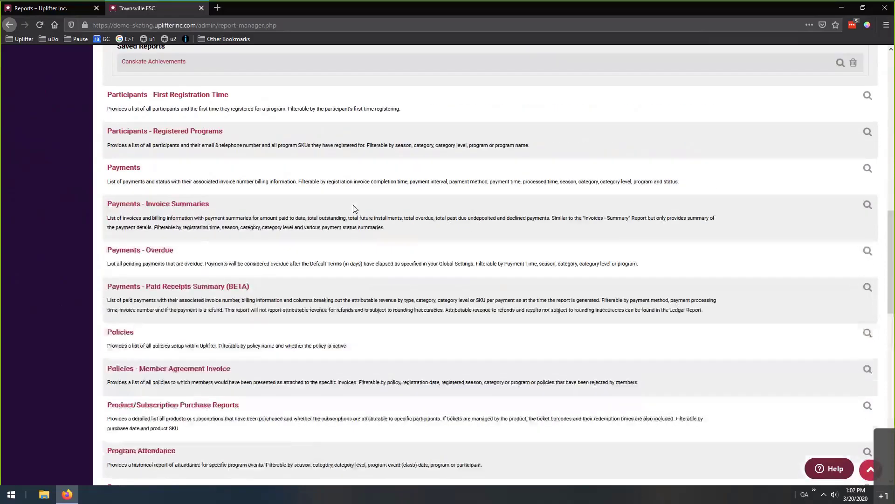
scroll(358, 208, "up", 1)
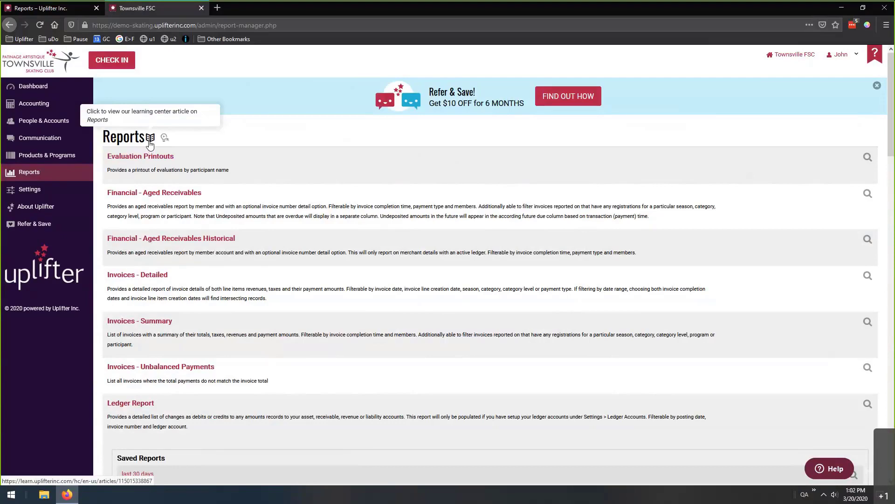
Open the learning center article on Reports and review its index, overview, report selection and filtering sections.
left_click(149, 138)
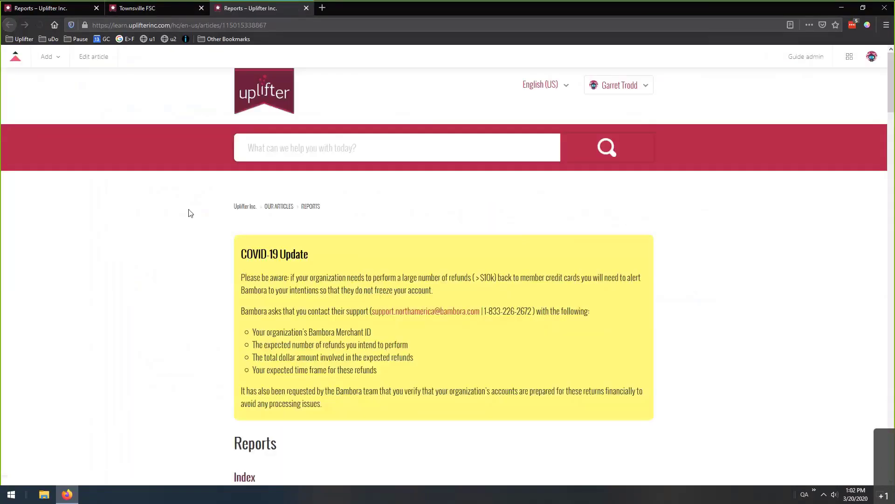
scroll(183, 206, "down", 2)
scroll(184, 204, "down", 4)
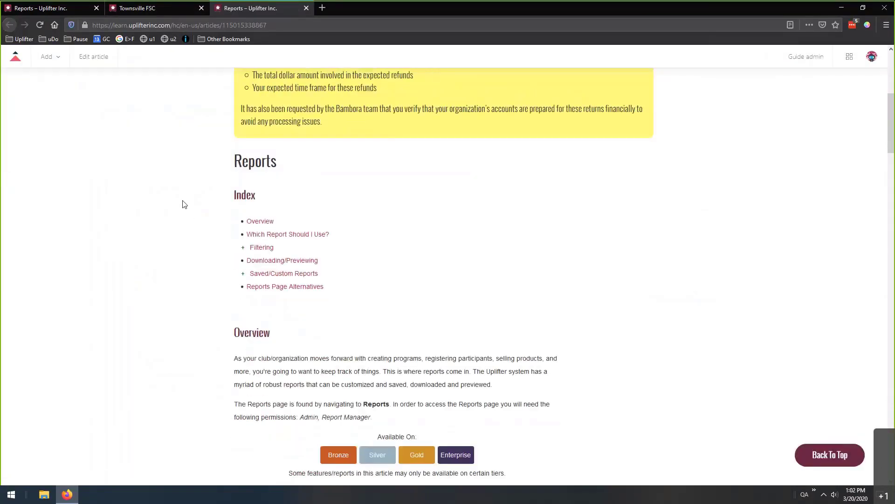
scroll(184, 201, "down", 3)
scroll(185, 196, "up", 2)
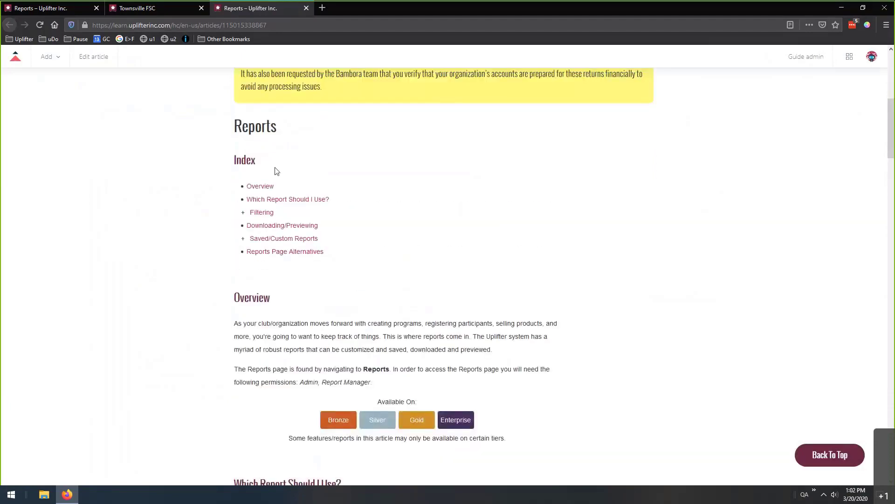
scroll(194, 188, "down", 2)
scroll(196, 188, "down", 5)
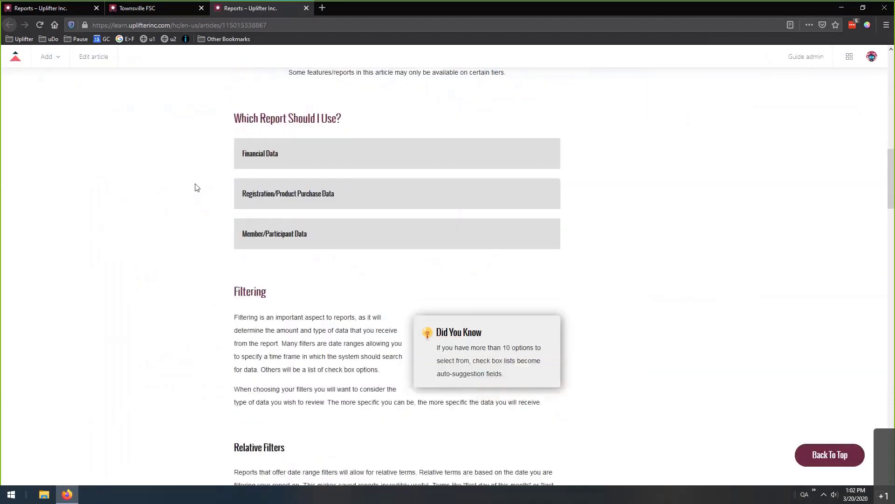
scroll(196, 186, "down", 4)
scroll(196, 186, "up", 3)
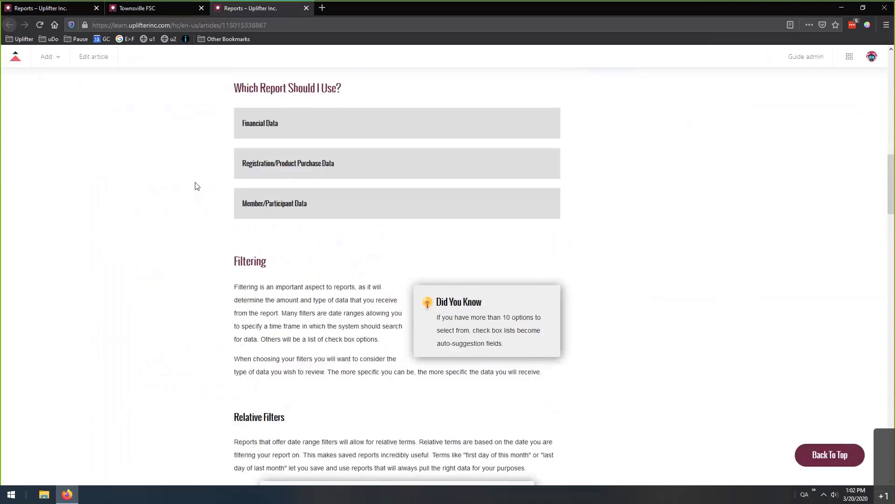
scroll(196, 186, "up", 3)
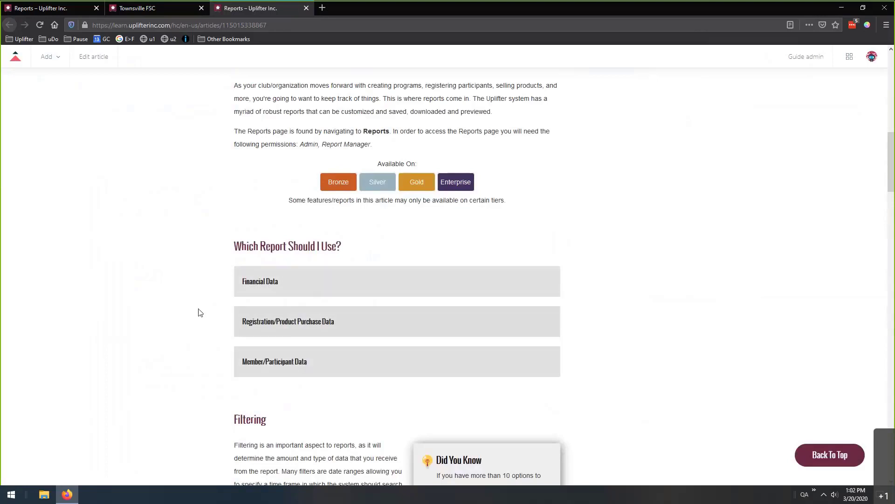
Expand the Financial Data section of the article, review its suggested reports, and collapse it again.
left_click(280, 292)
scroll(278, 233, "down", 3)
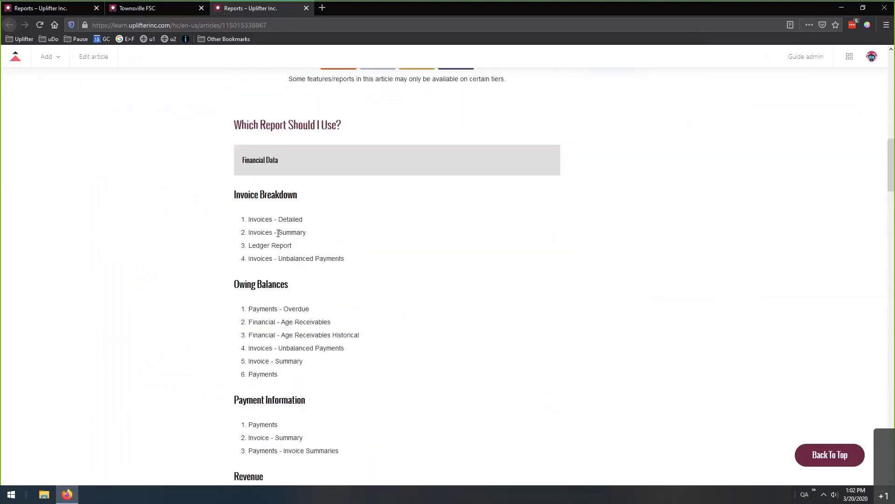
scroll(278, 233, "down", 1)
scroll(353, 310, "down", 2)
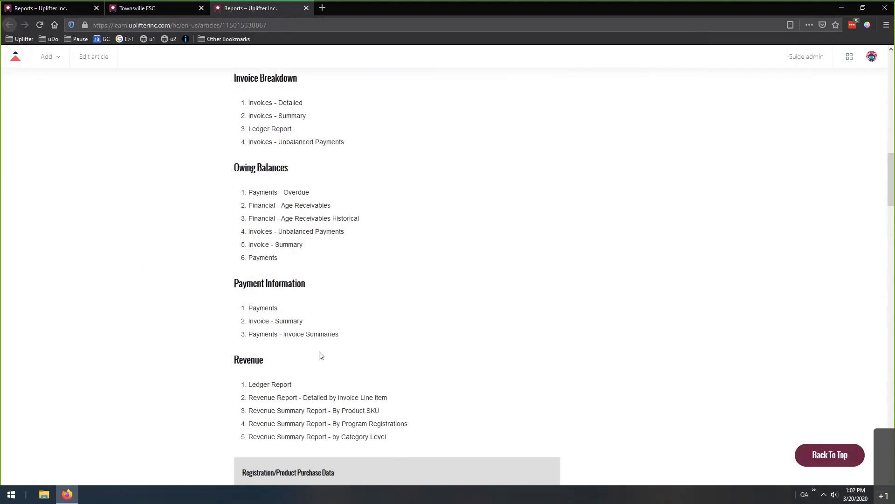
scroll(333, 219, "up", 3)
left_click(296, 189)
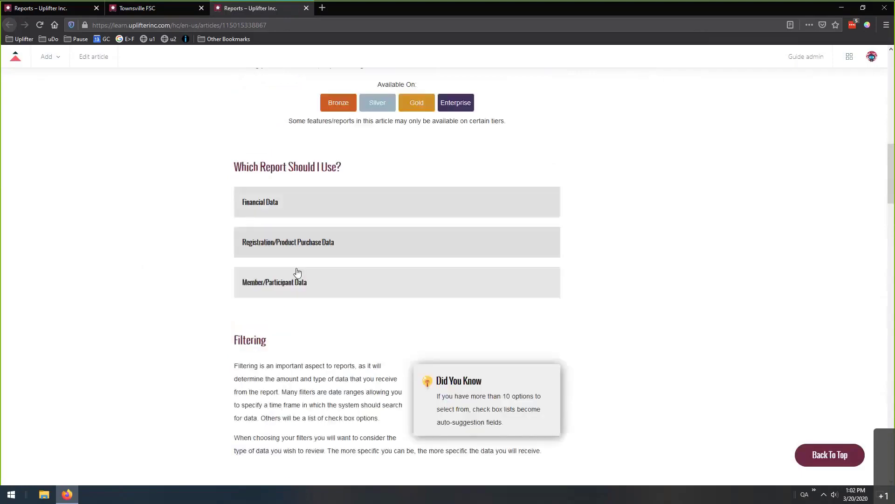
Review the suggested reports under Registration/Product Purchase Data, collapse that section and close the article.
left_click(289, 233)
scroll(310, 332, "down", 1)
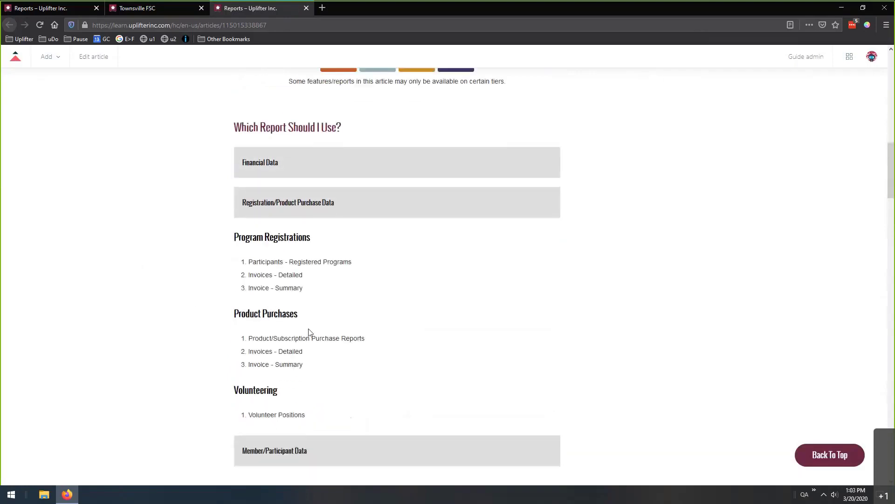
left_click(308, 206)
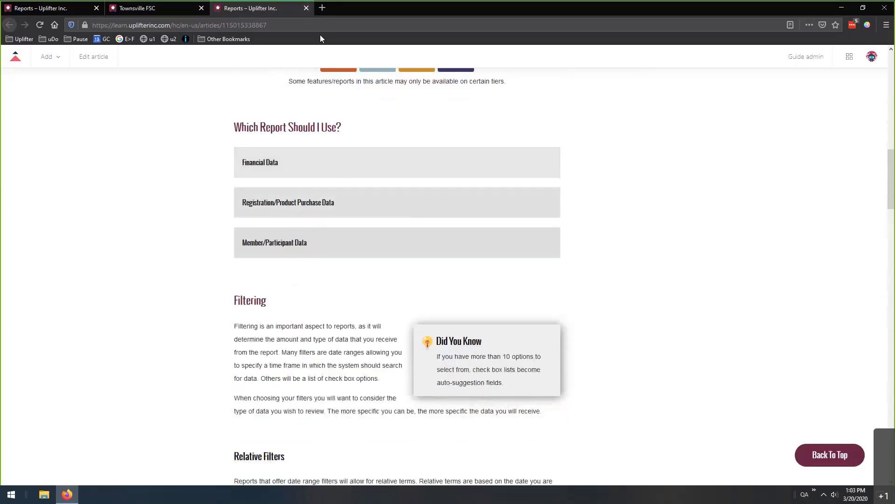
left_click(307, 8)
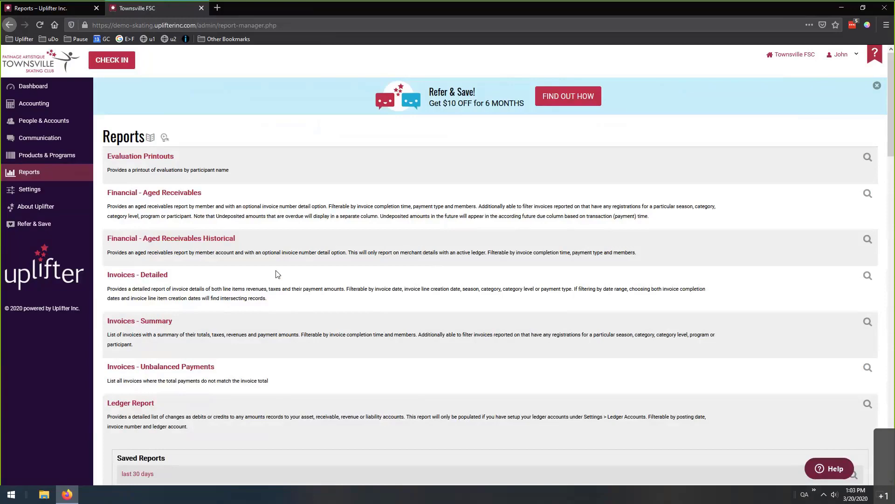
Open the Ledger Report in a separate browser tab and review its filters, column options and output choices.
scroll(310, 257, "down", 2)
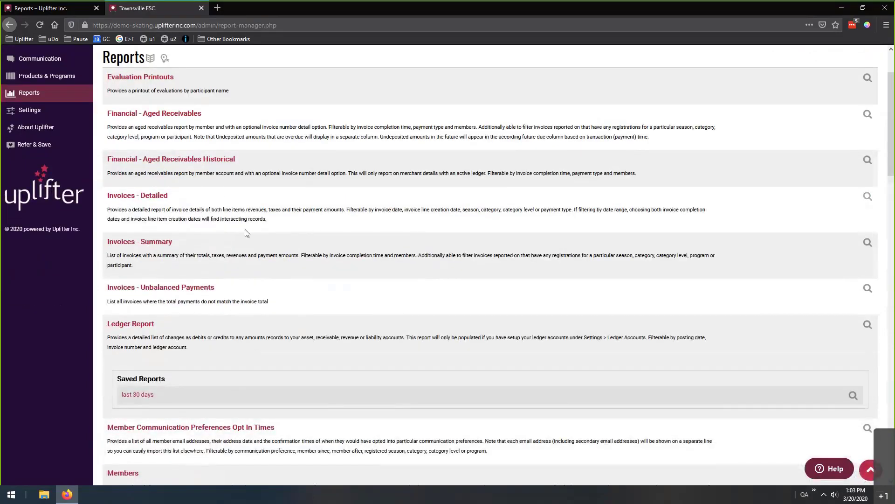
scroll(241, 230, "down", 1)
scroll(240, 229, "down", 1)
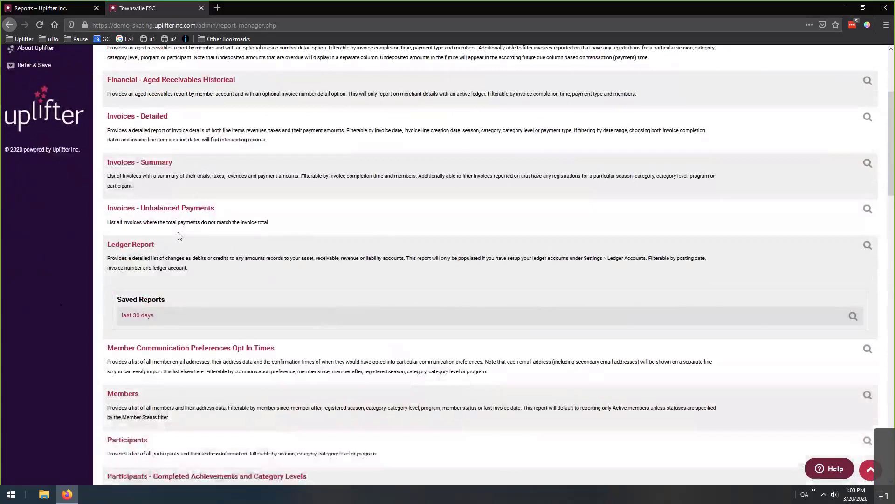
middle_click(138, 249)
left_click(269, 13)
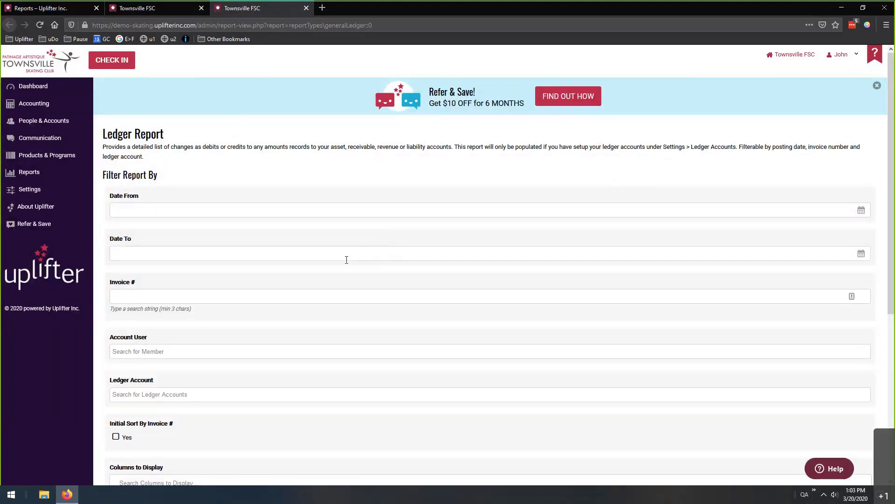
scroll(328, 240, "down", 1)
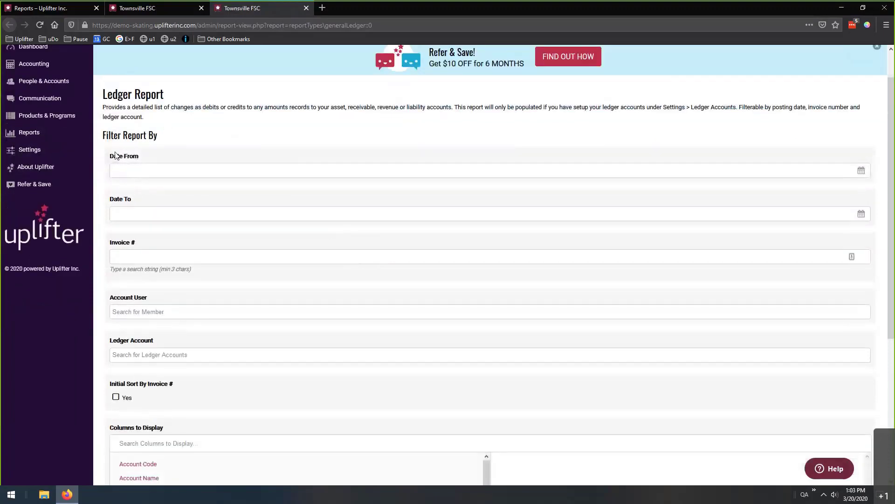
scroll(178, 223, "down", 3)
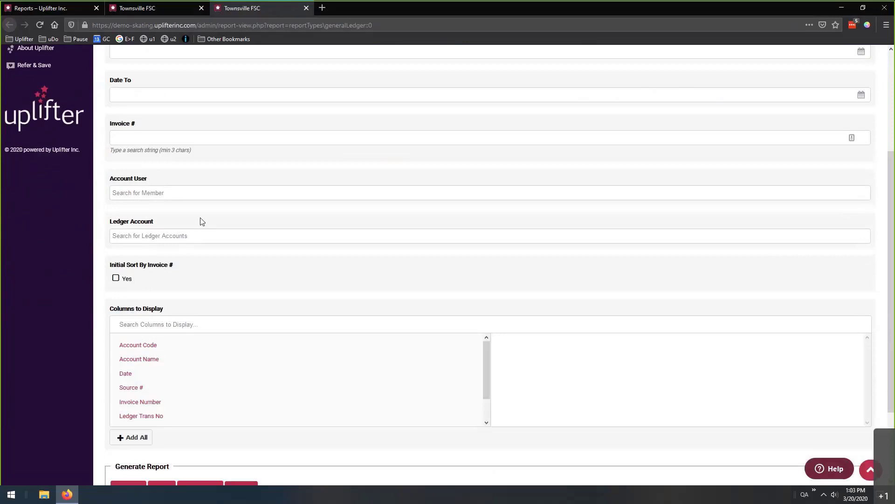
scroll(202, 221, "down", 2)
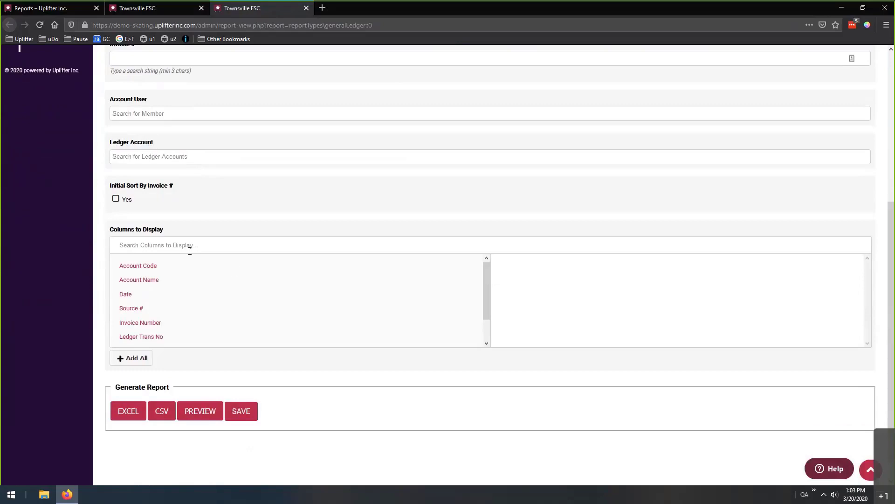
scroll(191, 297, "up", 3)
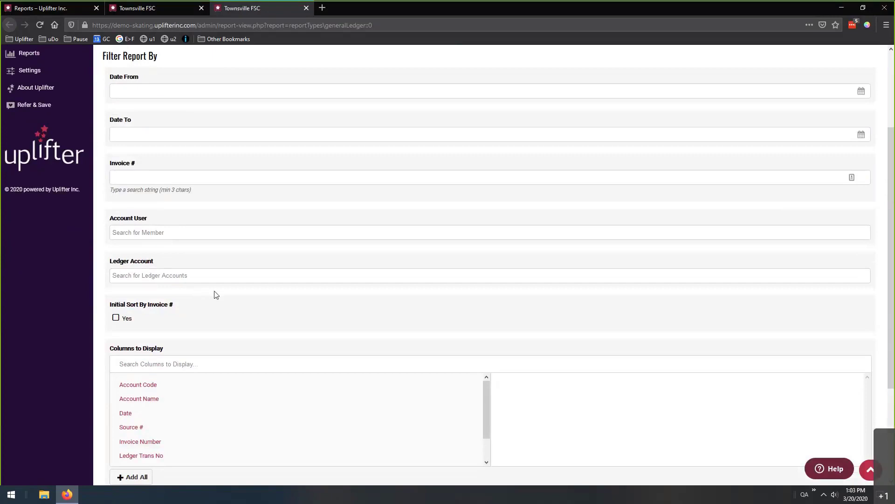
scroll(294, 368, "down", 1)
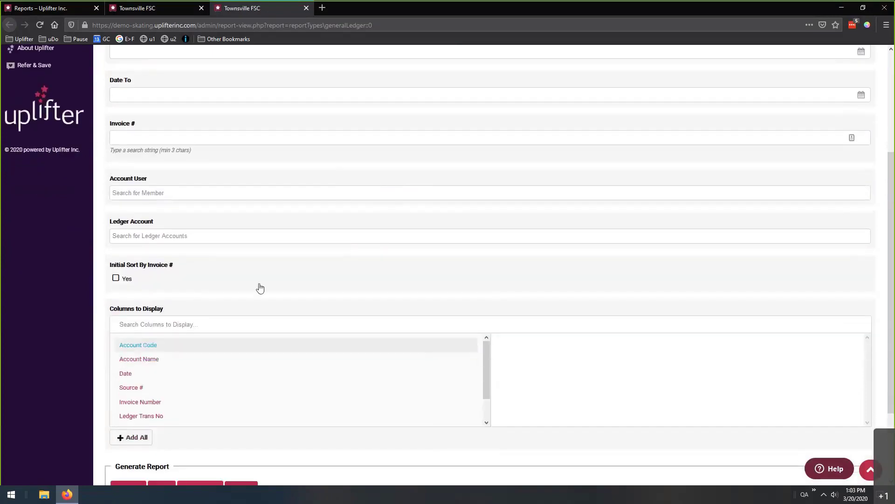
scroll(260, 282, "up", 4)
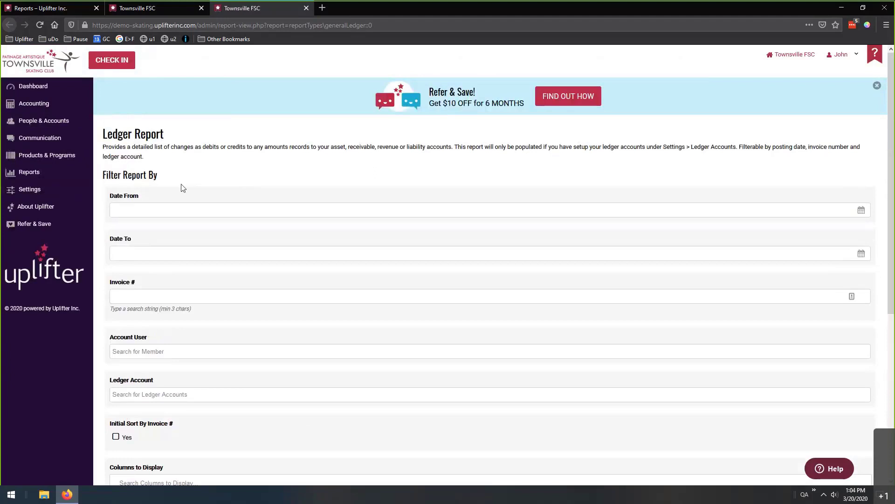
Set the Ledger Report's date range from 2020-02-01 to 2020-02-29.
left_click(862, 210)
left_click(118, 226)
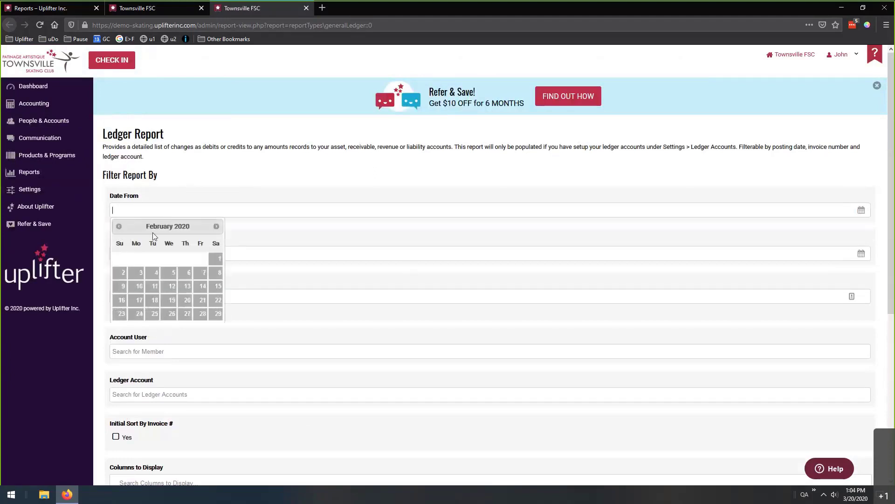
left_click(213, 259)
left_click(861, 260)
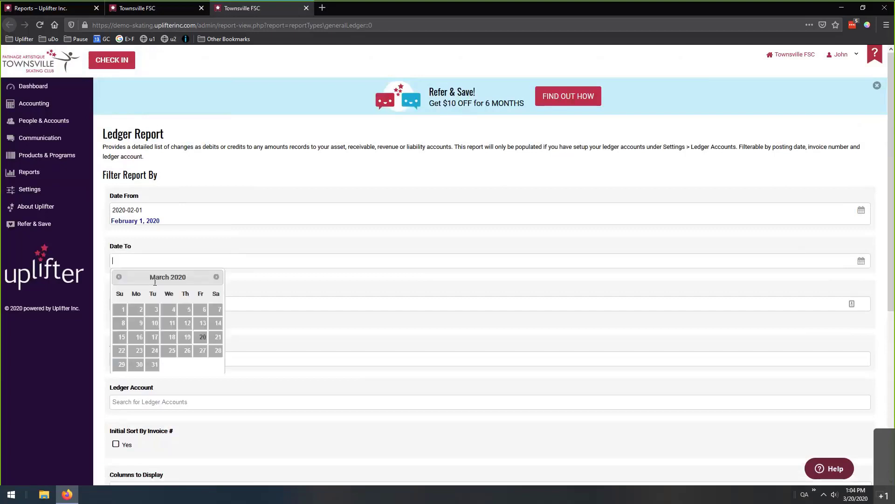
left_click(119, 276)
left_click(219, 367)
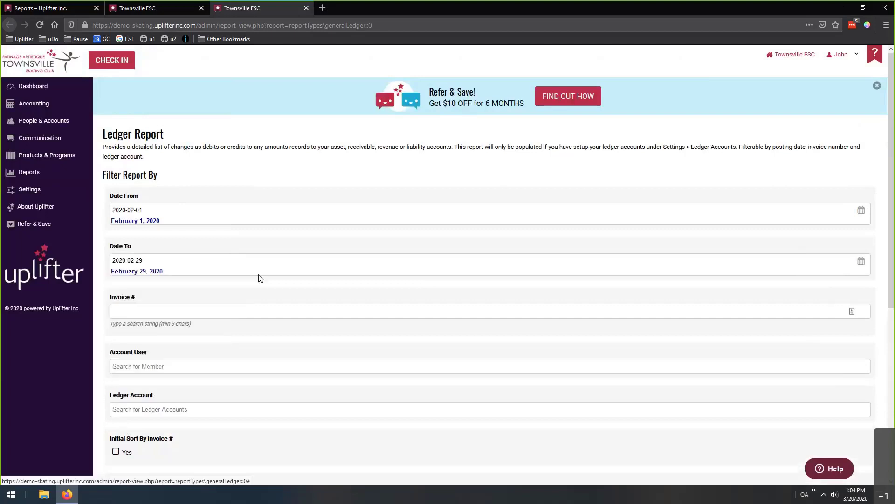
Add all available columns to the Ledger Report's columns to display.
scroll(258, 278, "down", 4)
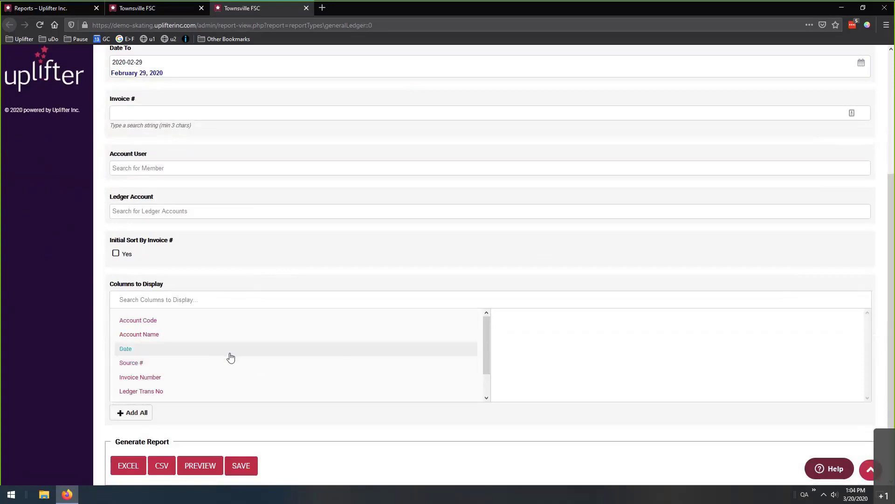
left_click_drag(485, 336, 484, 310)
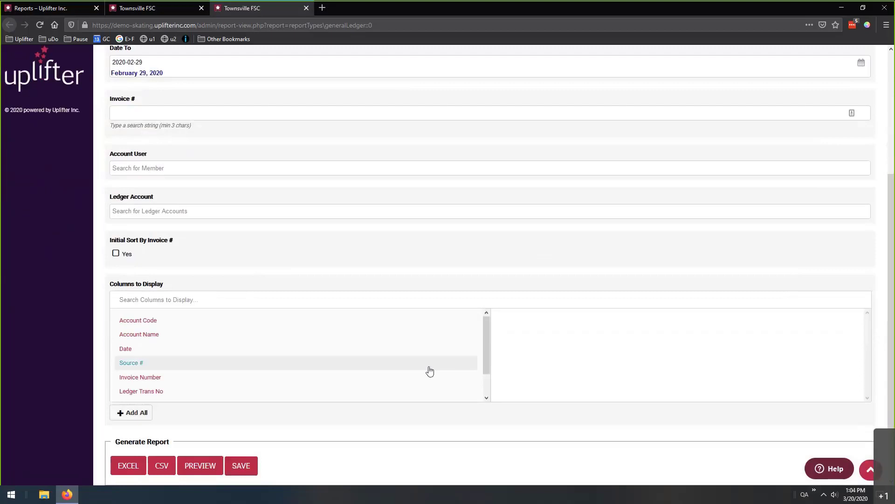
left_click(134, 413)
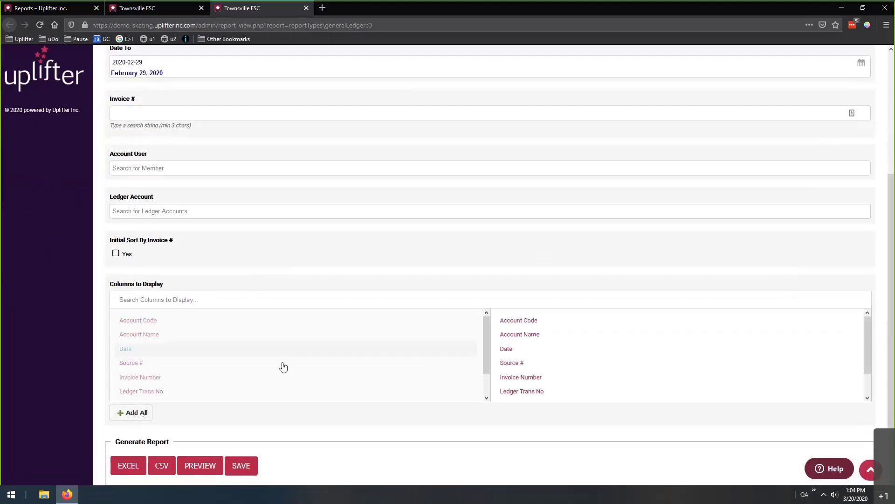
Remove the selected columns from the Ledger Report's columns to display, starting with the first entries of the list.
left_click(536, 327)
left_click(537, 327)
left_click(536, 327)
left_click(536, 327)
left_click(536, 327)
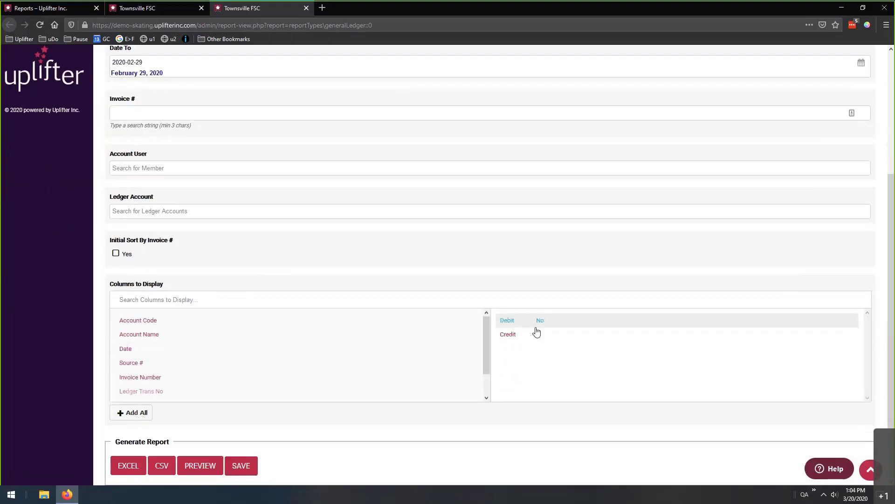
left_click(536, 327)
left_click(536, 327)
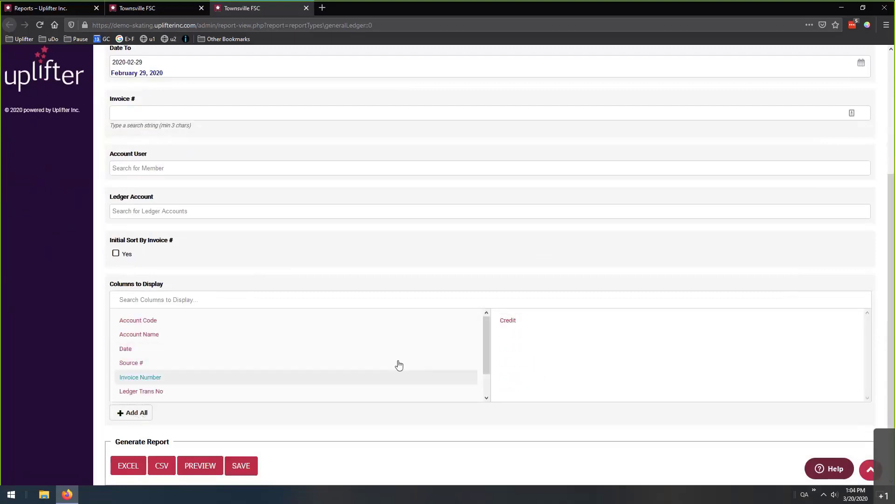
Add Account Code, Account Name, Date and Source # to the columns to display, with Source # moved to first place.
left_click(170, 325)
left_click(164, 334)
left_click(158, 350)
left_click(165, 363)
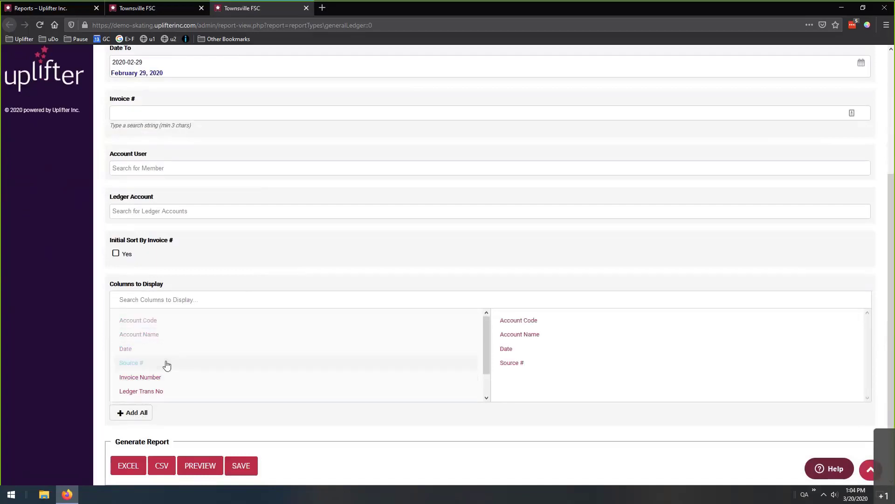
left_click_drag(520, 364, 550, 354)
scroll(279, 271, "down", 1)
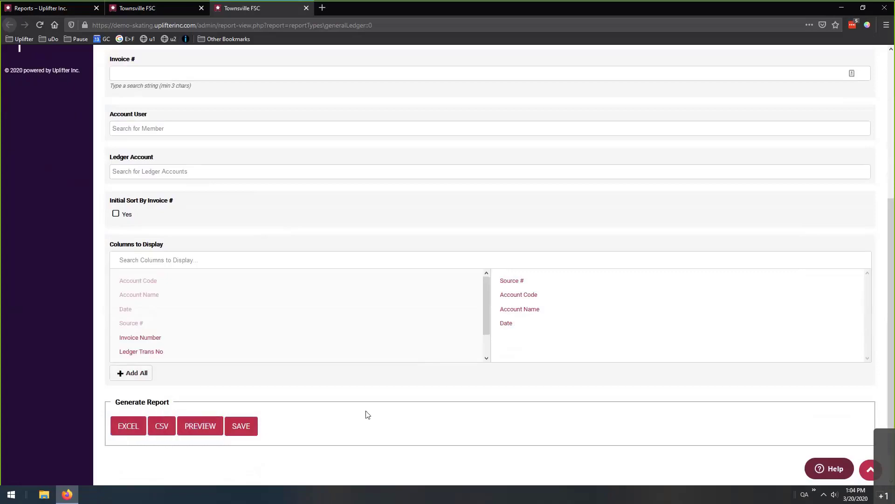
Browse the Date From calendar forward to March 2020 and close it without picking a date.
scroll(366, 368, "up", 4)
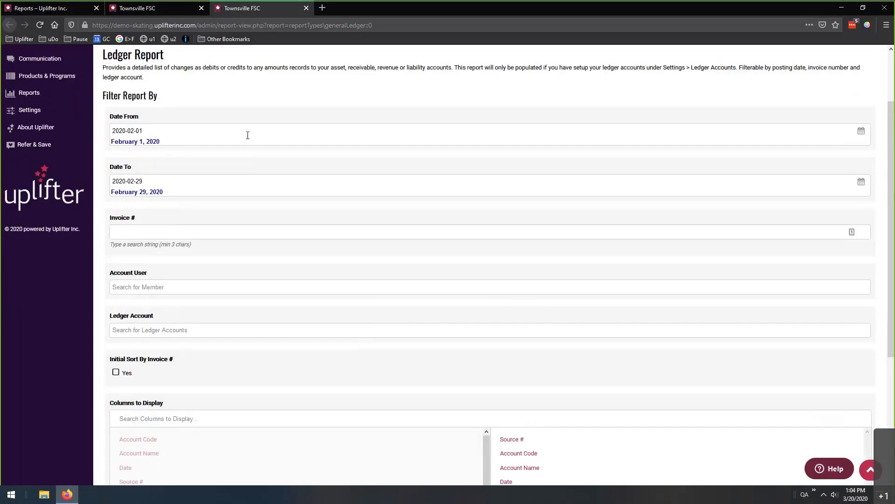
scroll(275, 204, "up", 2)
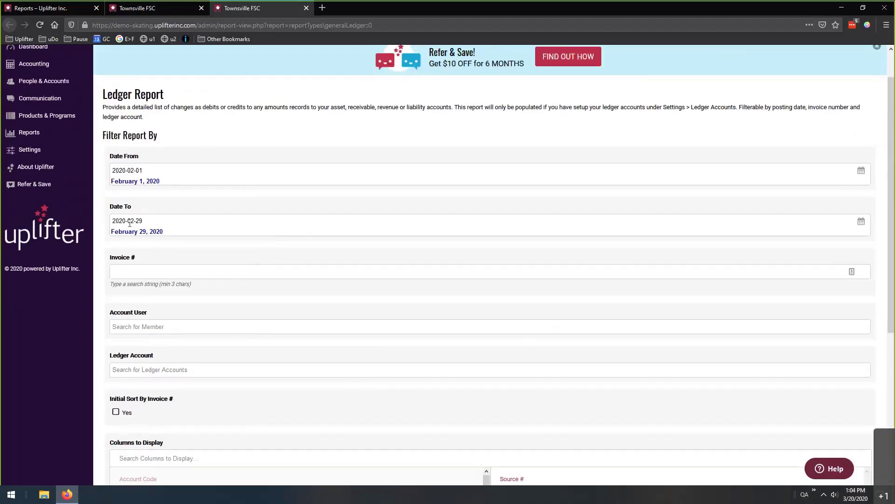
left_click(861, 171)
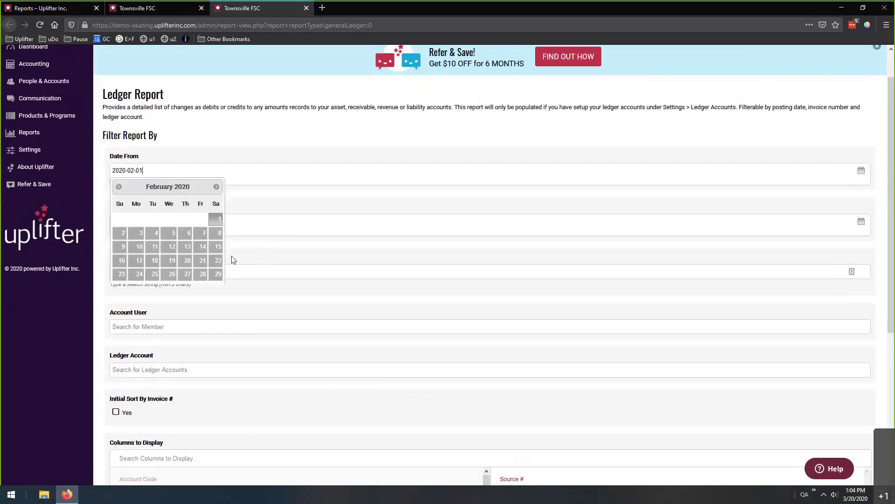
left_click(216, 186)
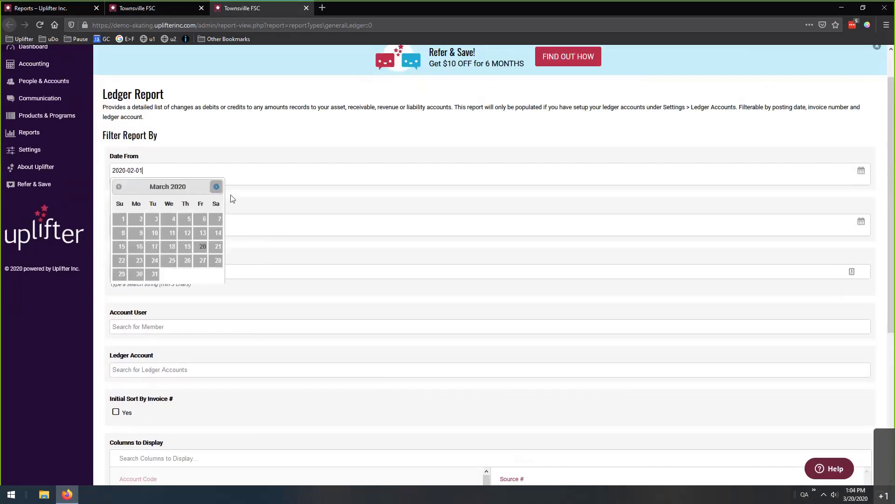
left_click(242, 197)
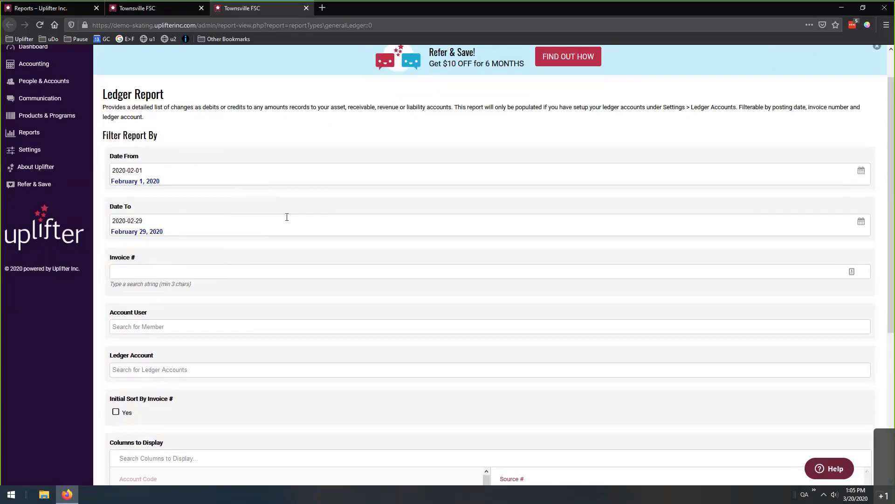
Set Date From to "first day of last month" and Date To to "last day of last month".
left_click_drag(195, 171, 106, 171)
key("BackSpace")
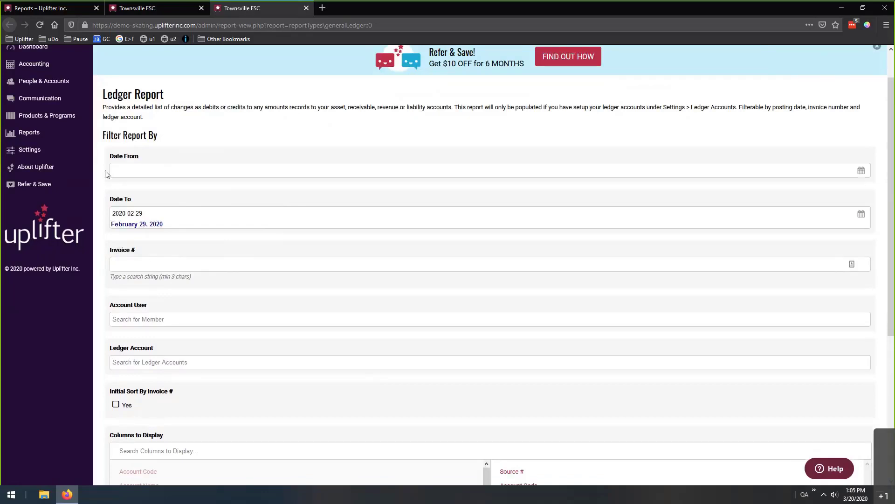
type("first day of last month")
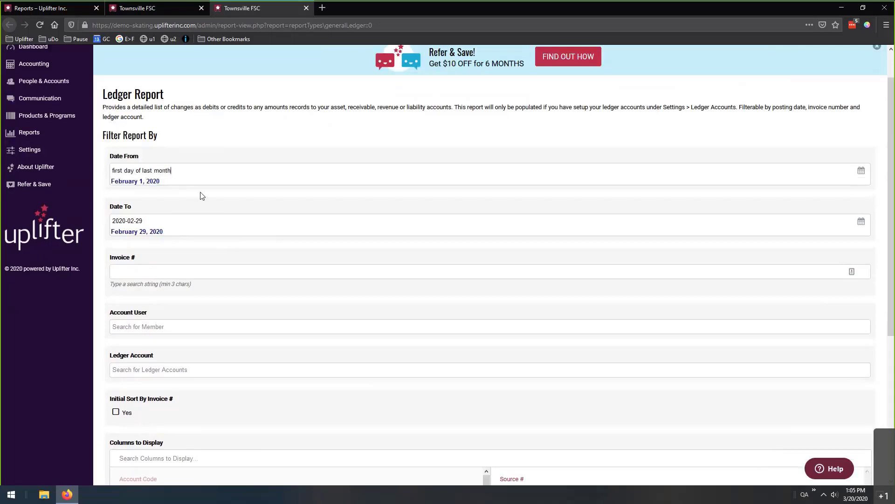
left_click_drag(175, 170, 104, 172)
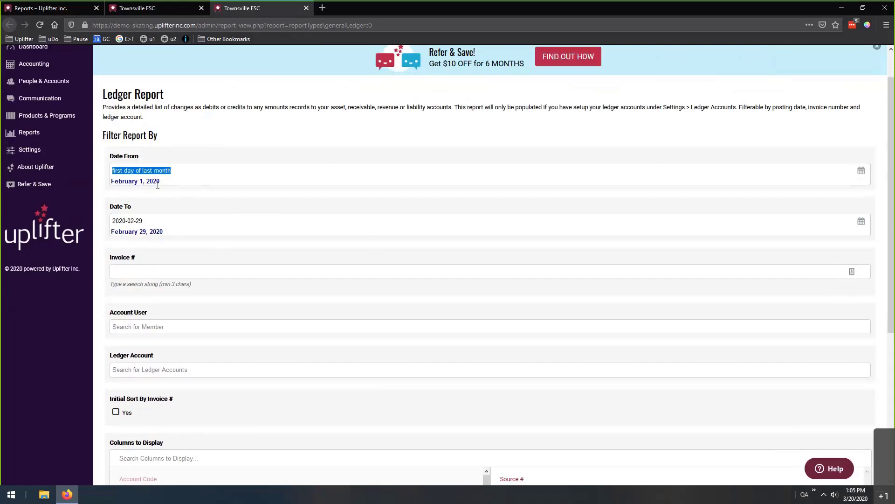
left_click(164, 199)
left_click_drag(163, 220, 104, 220)
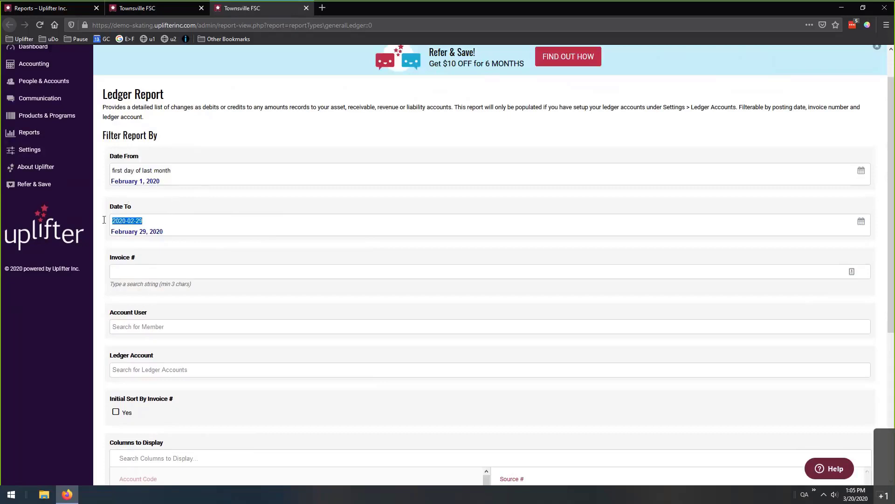
type("last day of last n")
type("onth")
Generate a preview of the Ledger Report and check the Report Preview section.
scroll(133, 167, "down", 1)
scroll(133, 166, "down", 1)
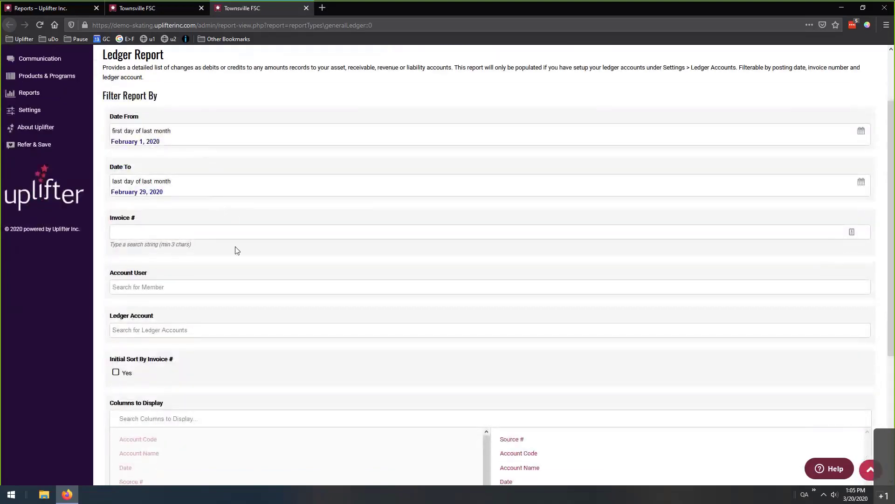
scroll(294, 209, "down", 5)
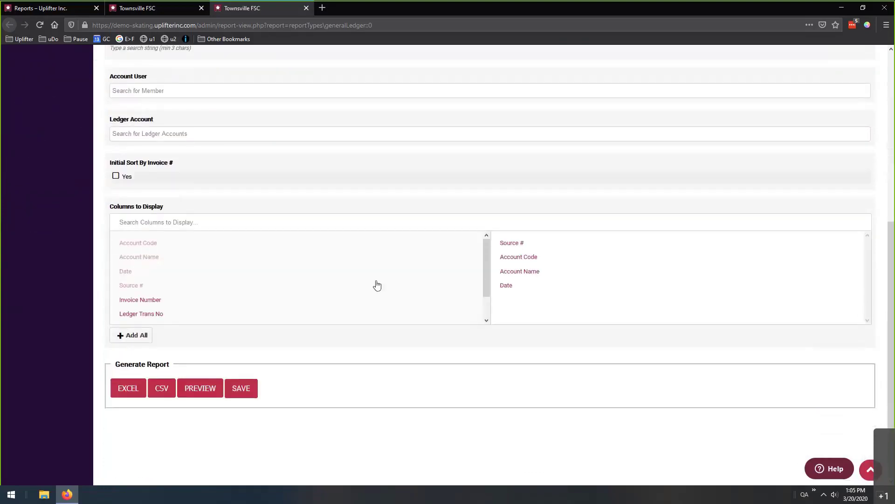
left_click(197, 394)
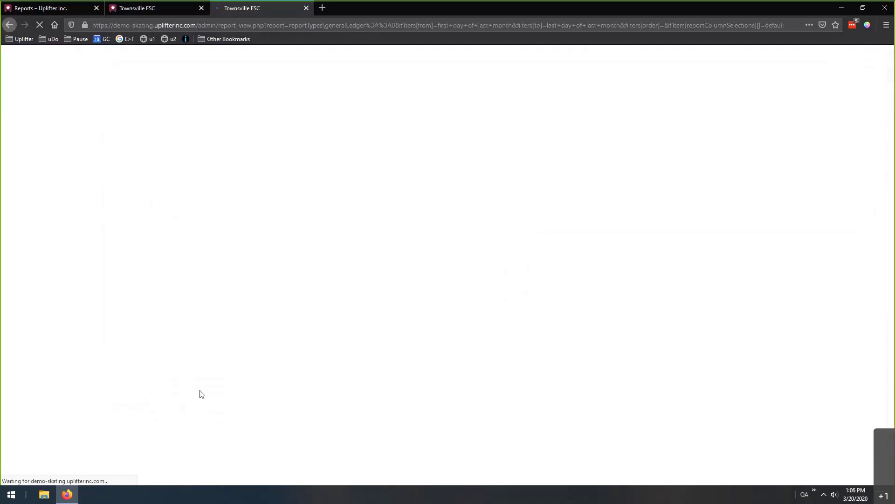
scroll(184, 248, "down", 1)
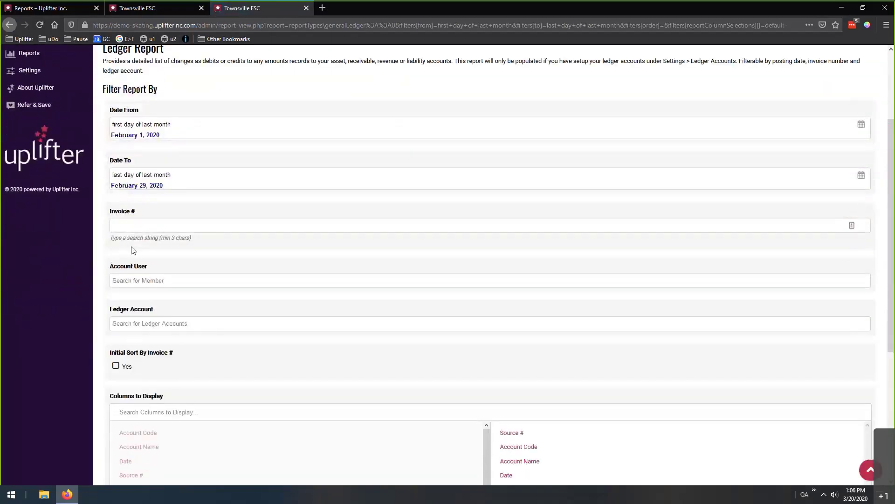
scroll(109, 247, "down", 6)
scroll(109, 247, "down", 2)
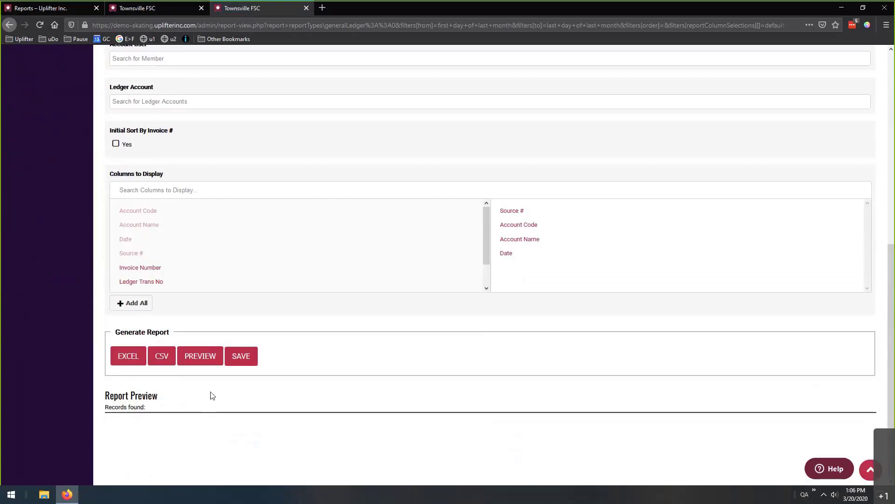
Open the report's save settings, try both default options and choose only "Save this as the global default report".
left_click(243, 364)
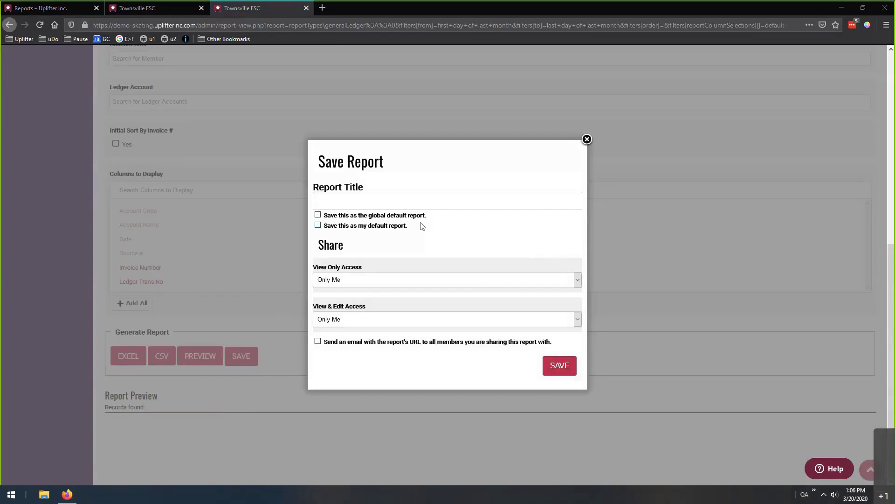
left_click(361, 216)
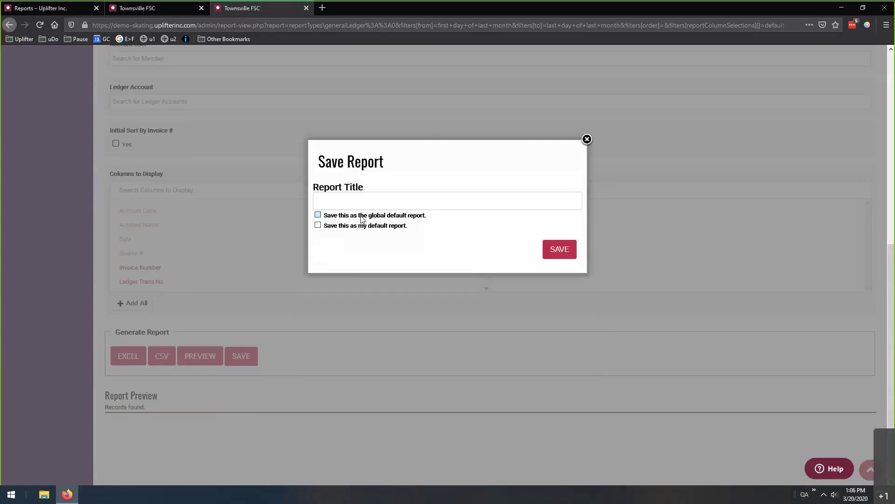
left_click(361, 216)
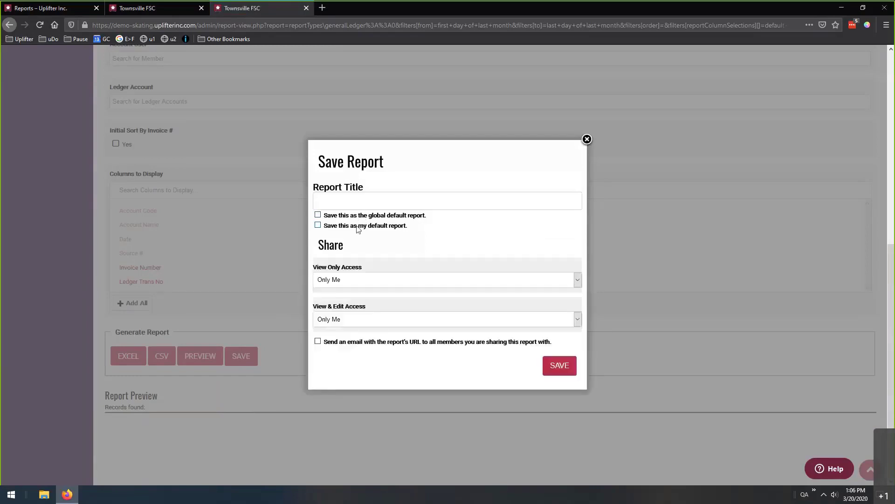
left_click(358, 228)
left_click(362, 226)
left_click(373, 217)
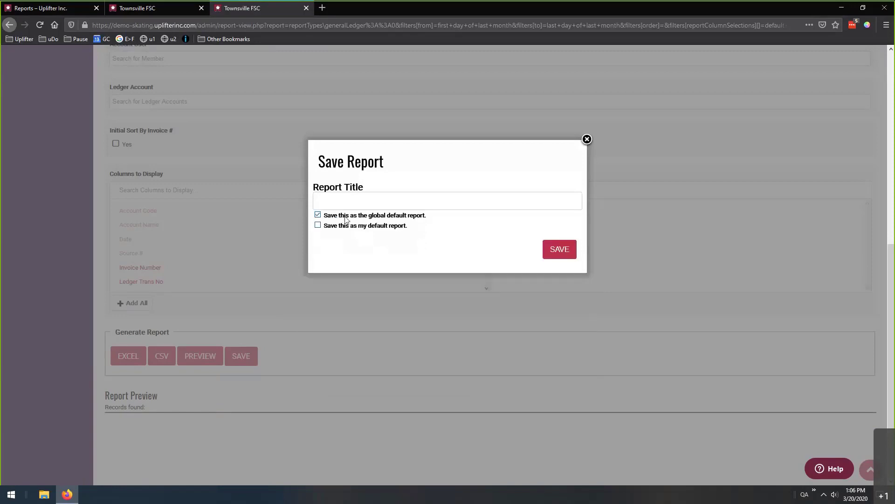
left_click(396, 216)
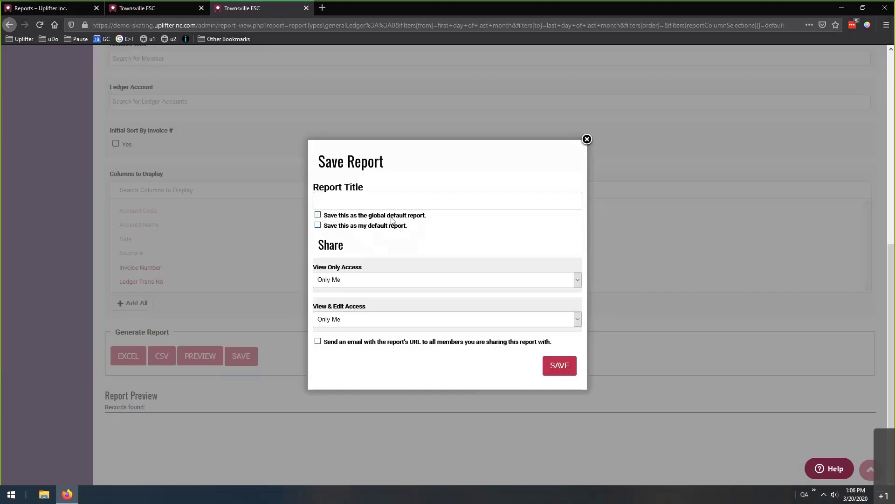
left_click(383, 227)
left_click(384, 228)
left_click(337, 220)
Title the report "Report" and save it.
left_click(564, 252)
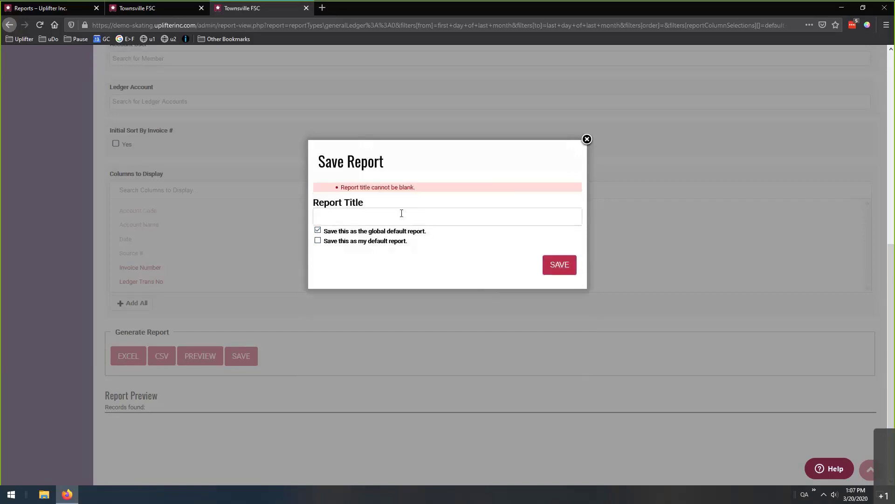
left_click(399, 215)
type("Reportr")
key("BackSpace")
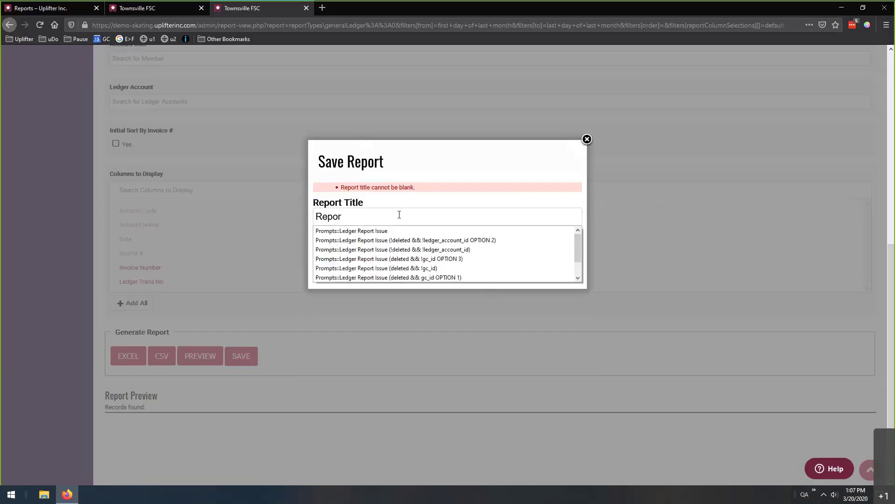
left_click(480, 217)
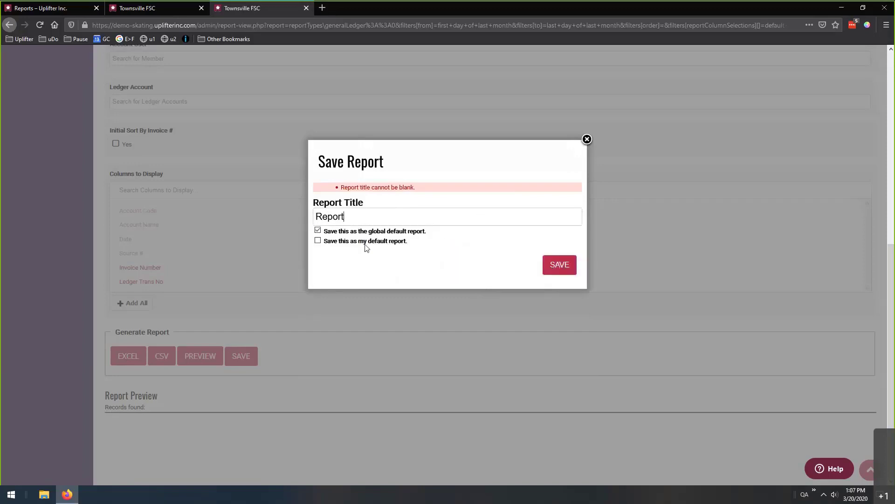
left_click(558, 275)
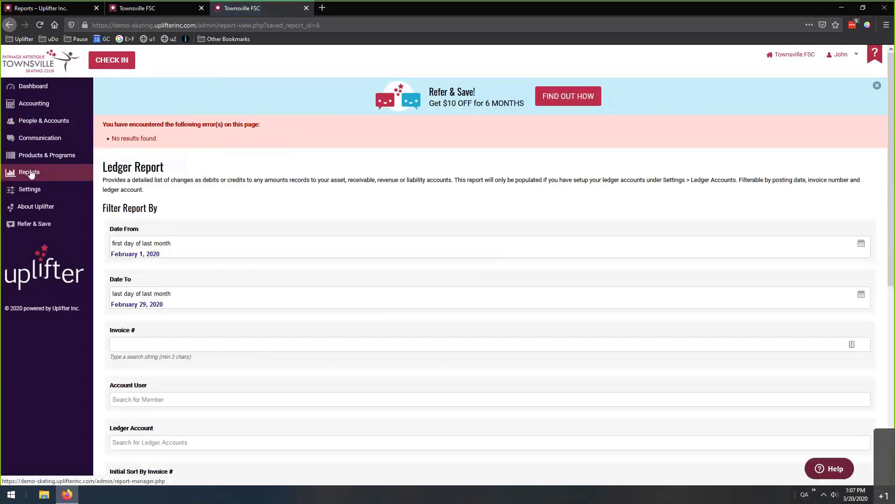
Review the saved report's dates and columns, and reopen the Ledger Report from the Reports list.
left_click_drag(115, 243, 173, 245)
left_click_drag(170, 294, 130, 295)
scroll(218, 349, "down", 5)
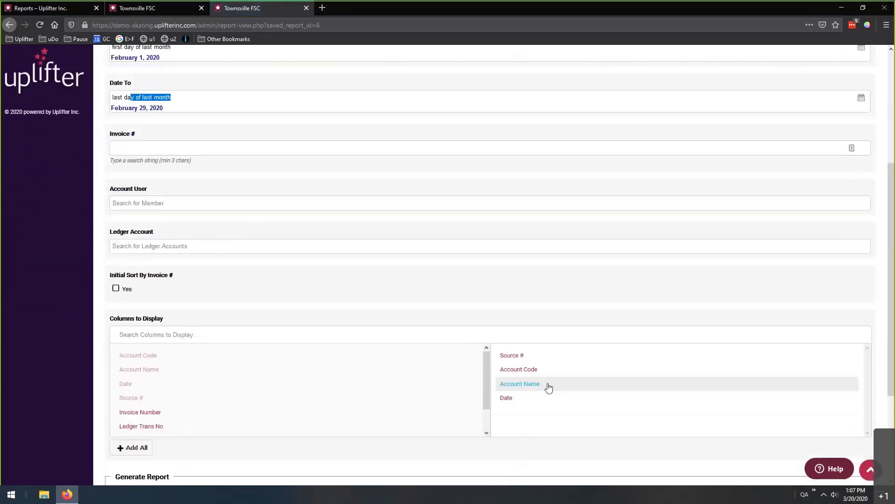
scroll(310, 226, "up", 5)
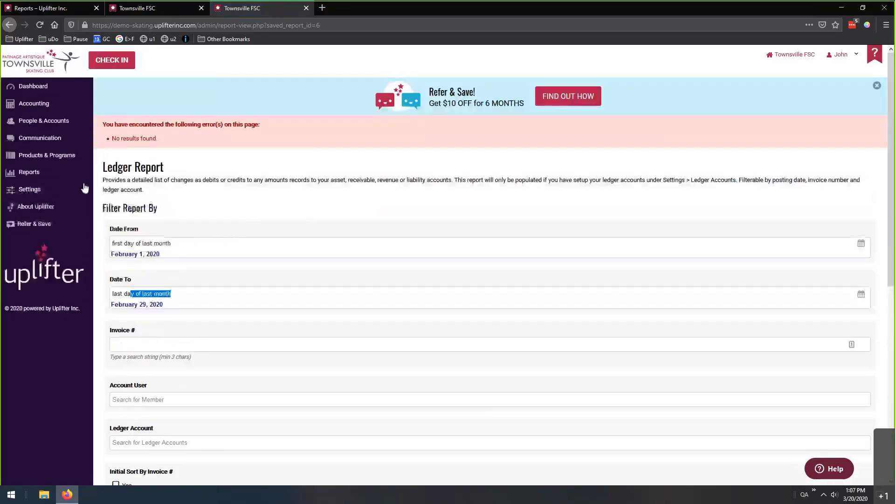
left_click(39, 178)
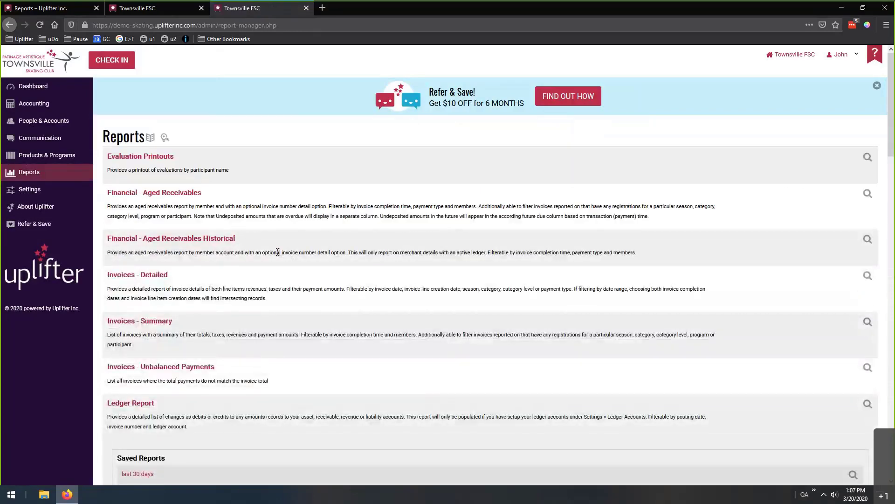
scroll(278, 252, "down", 2)
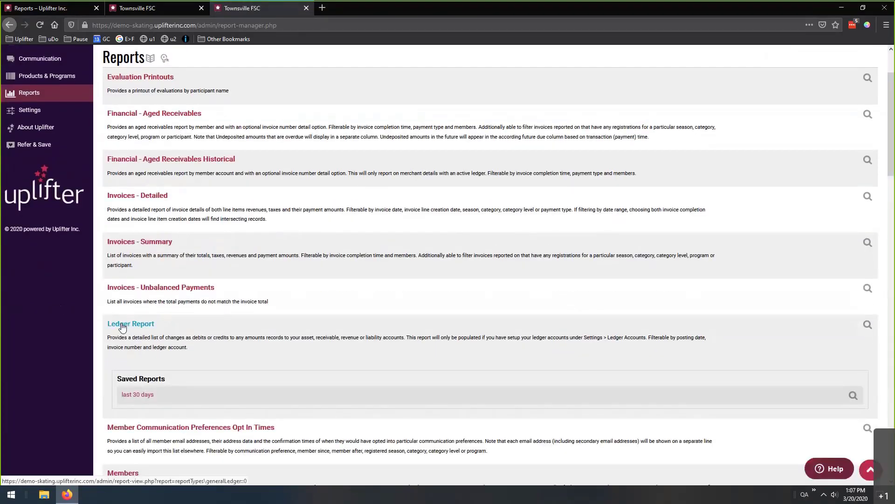
left_click(123, 327)
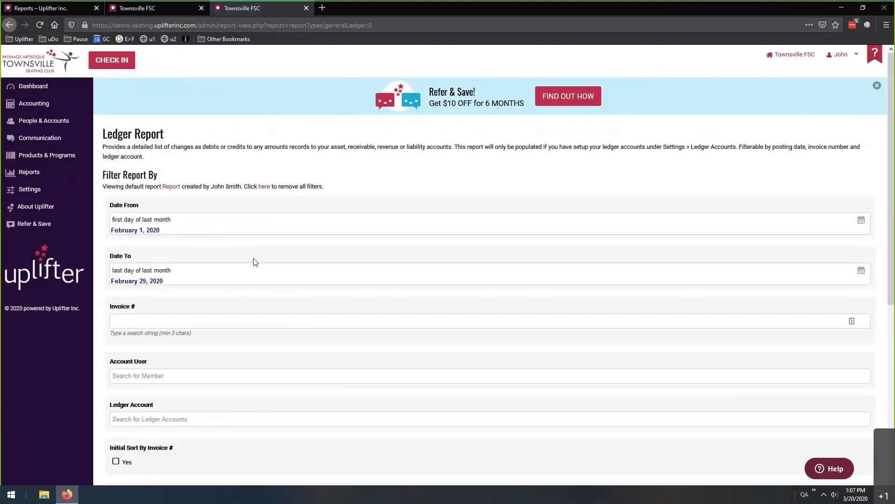
Open the save settings of the default Ledger Report to check them, leave the dialog and return to the filters.
scroll(276, 223, "down", 5)
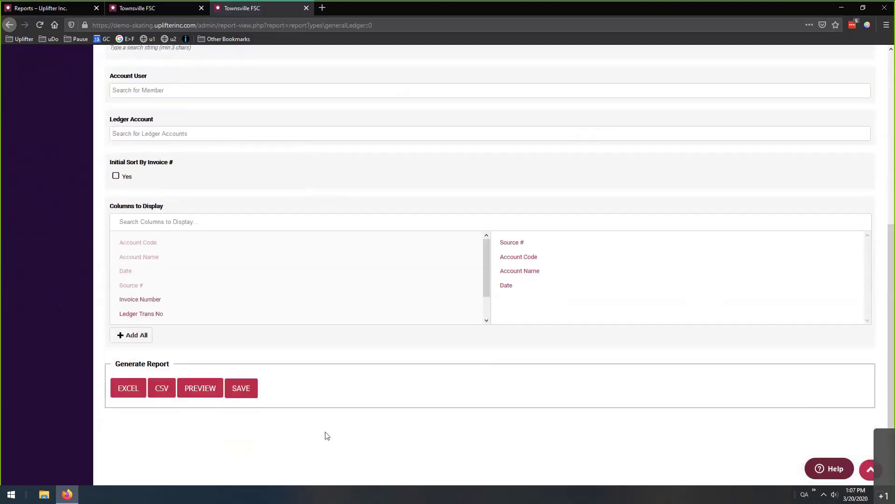
left_click(248, 392)
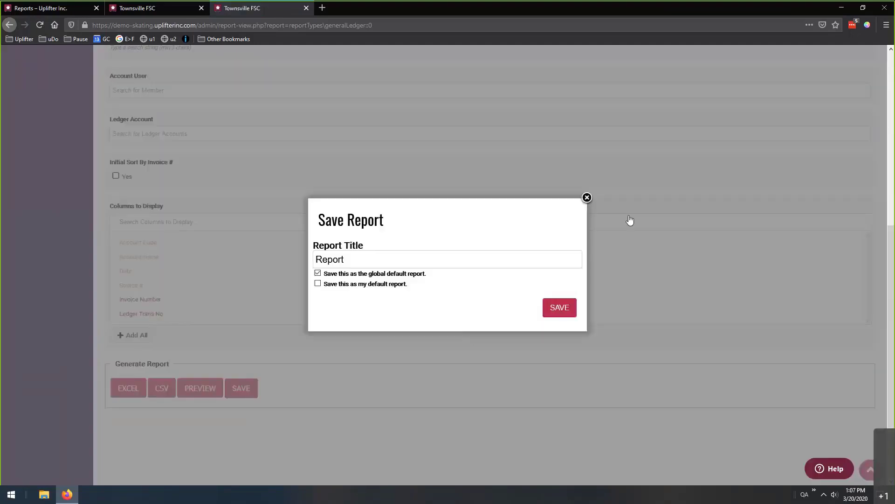
left_click(560, 308)
scroll(325, 228, "up", 2)
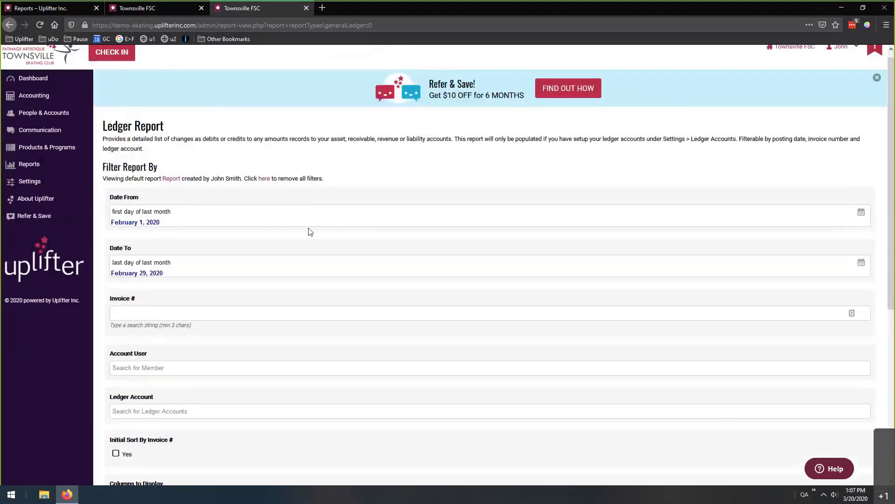
Remove all filters from the default Ledger Report, check its save settings and leave the dialog without saving.
left_click(265, 179)
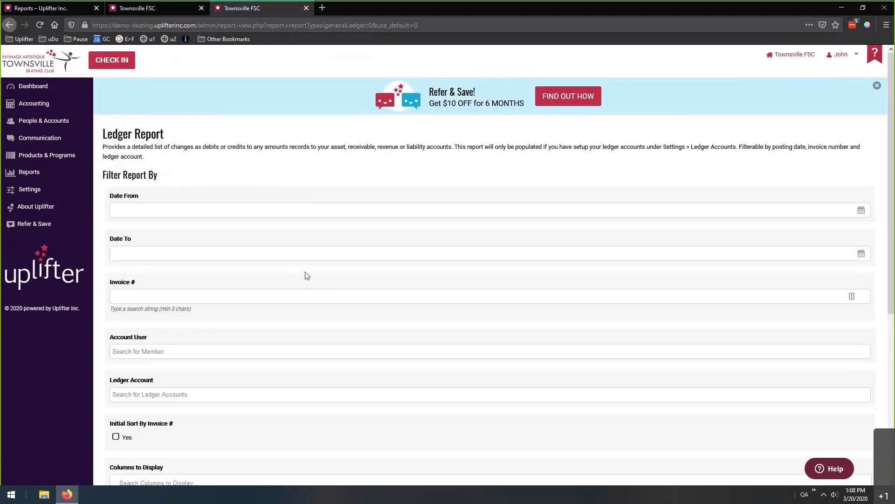
scroll(307, 261, "down", 5)
scroll(353, 131, "up", 3)
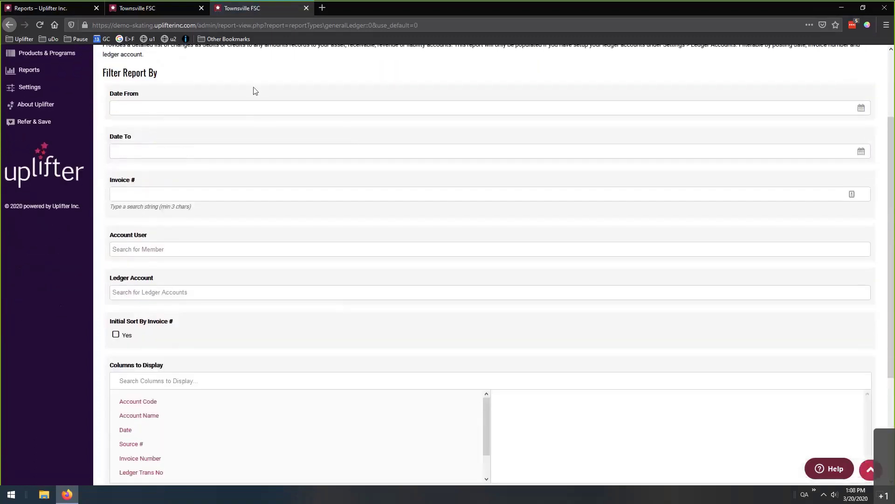
scroll(390, 194, "down", 3)
left_click(247, 395)
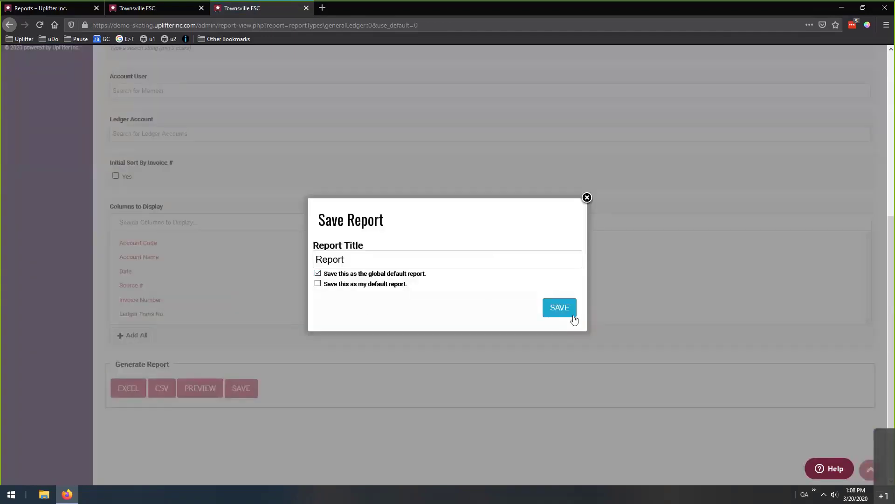
left_click(587, 198)
scroll(259, 361, "up", 6)
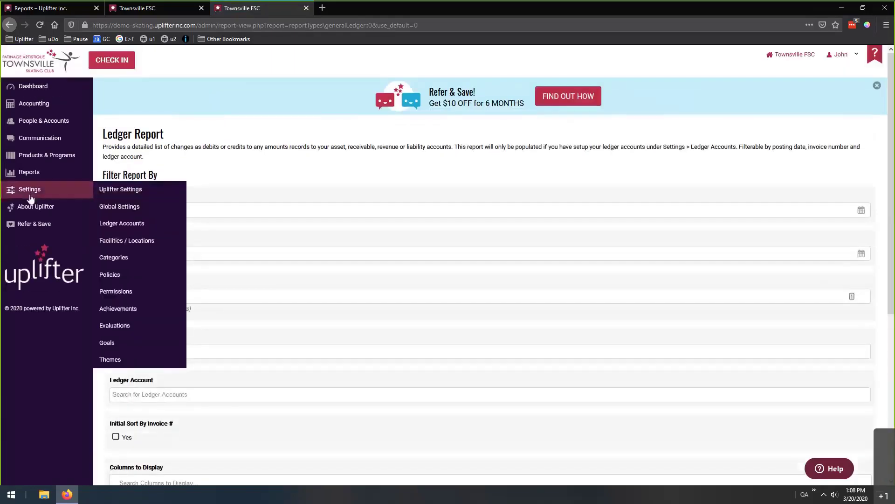
Reopen the Ledger Report from the Reports list and review its default dates and columns.
left_click(35, 179)
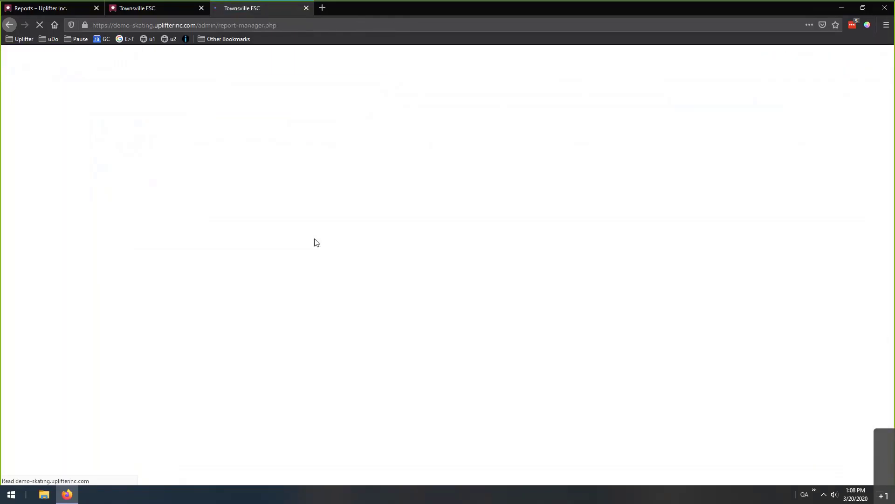
scroll(244, 189, "down", 3)
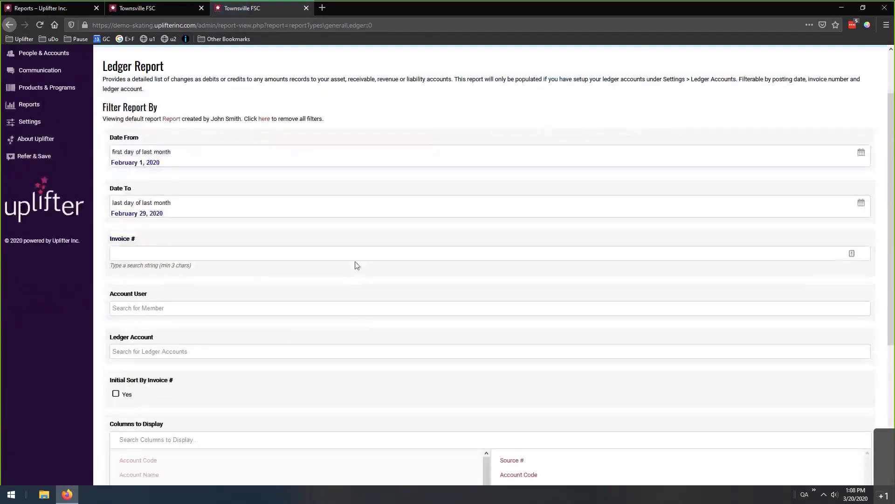
scroll(429, 244, "down", 5)
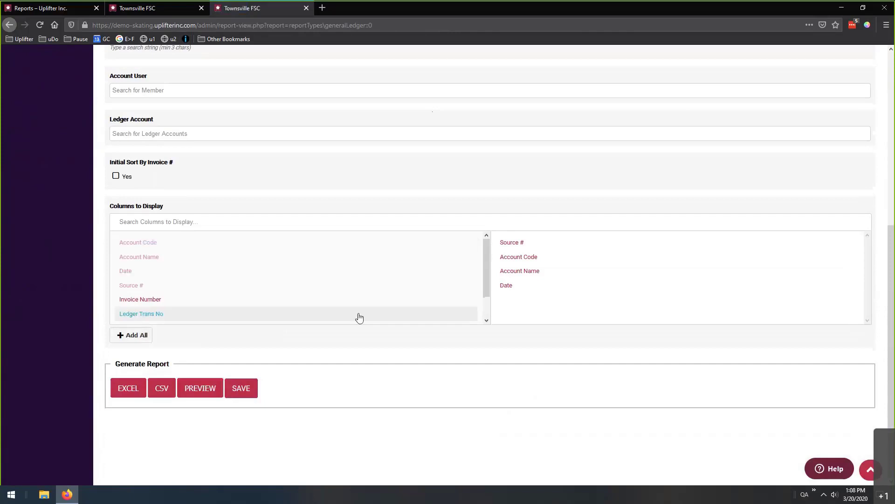
In the report's save settings, clear the global default option and try View Only Access for Specific Members, then check the View & Edit Access choices.
left_click(245, 393)
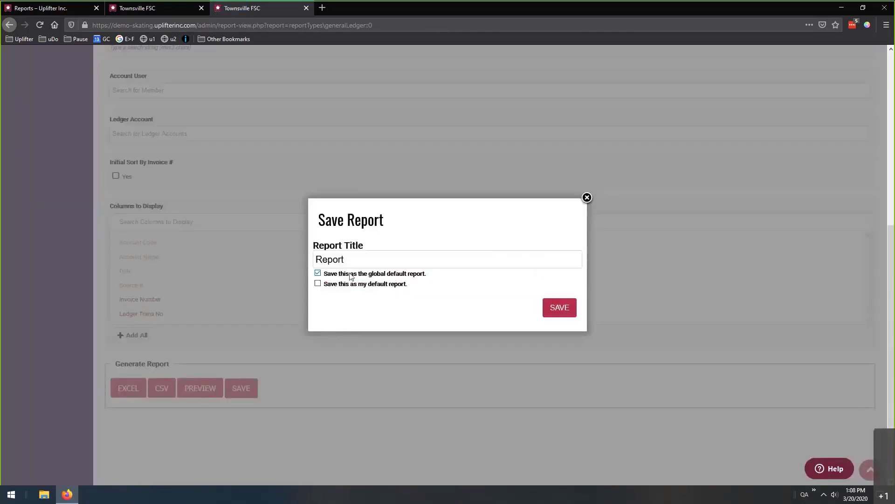
left_click(351, 275)
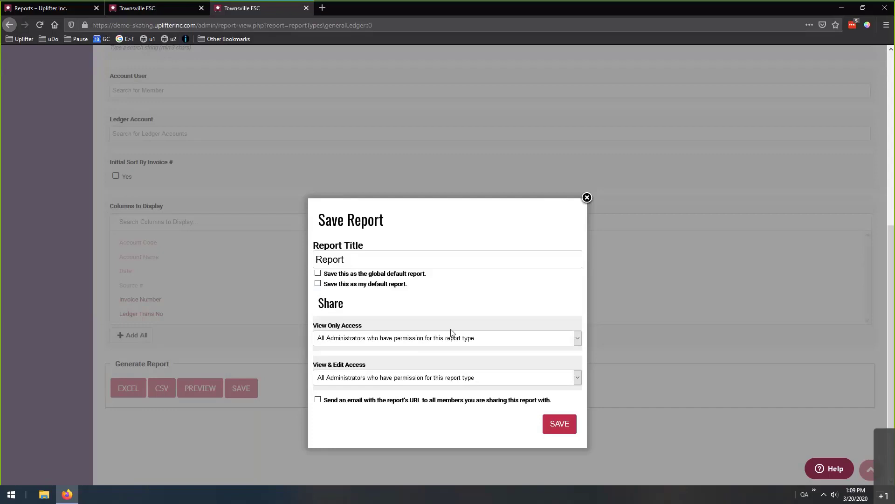
left_click(438, 339)
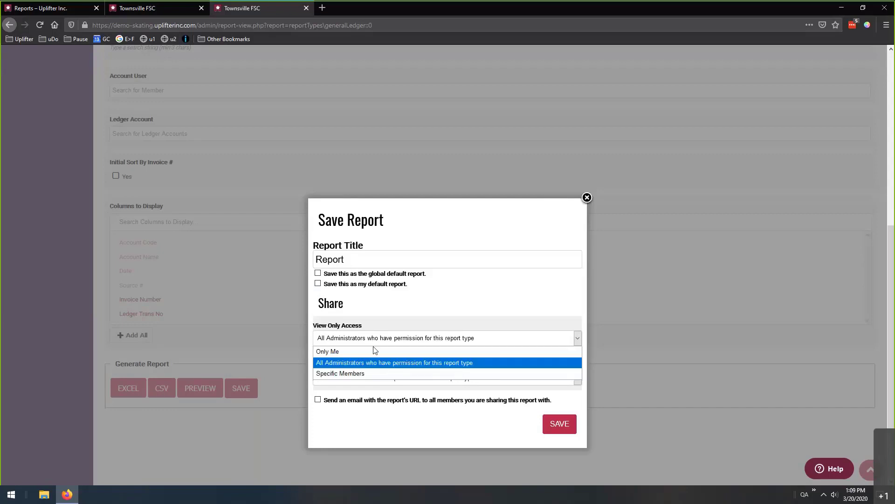
left_click(346, 374)
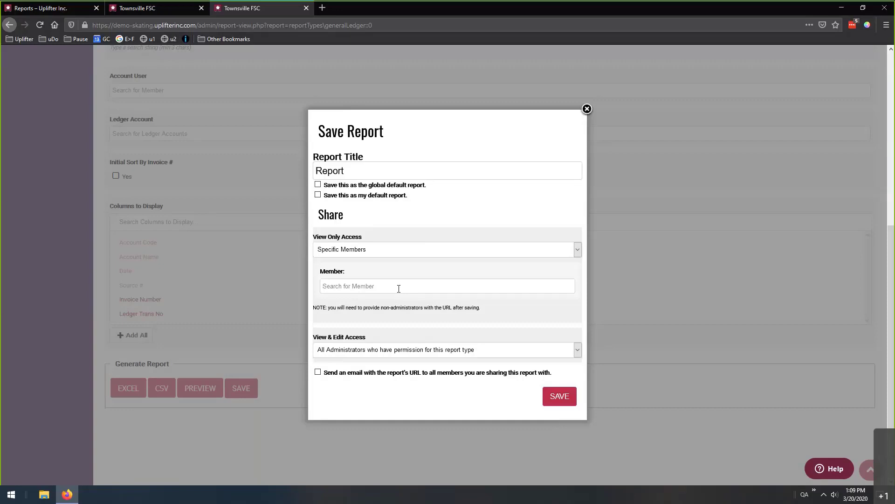
left_click(398, 291)
left_click(373, 350)
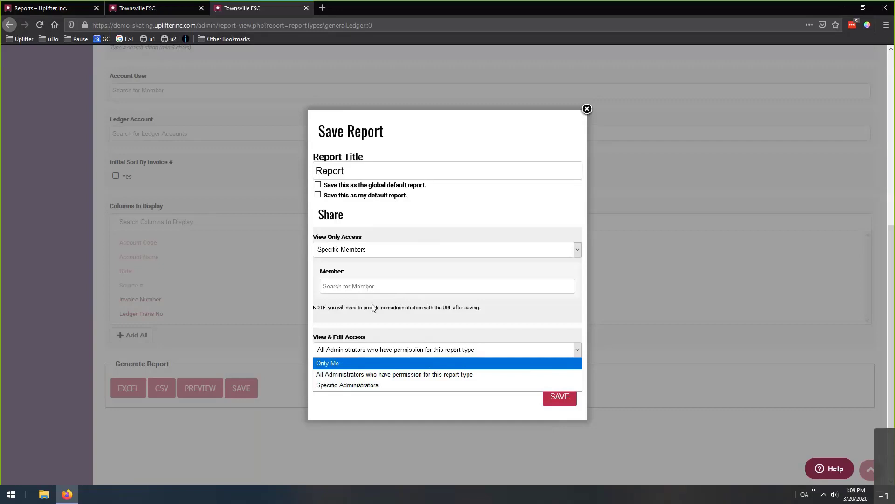
Try View Only Access set to Only Me, look over the remaining sharing options and leave the save dialog without saving.
left_click(366, 250)
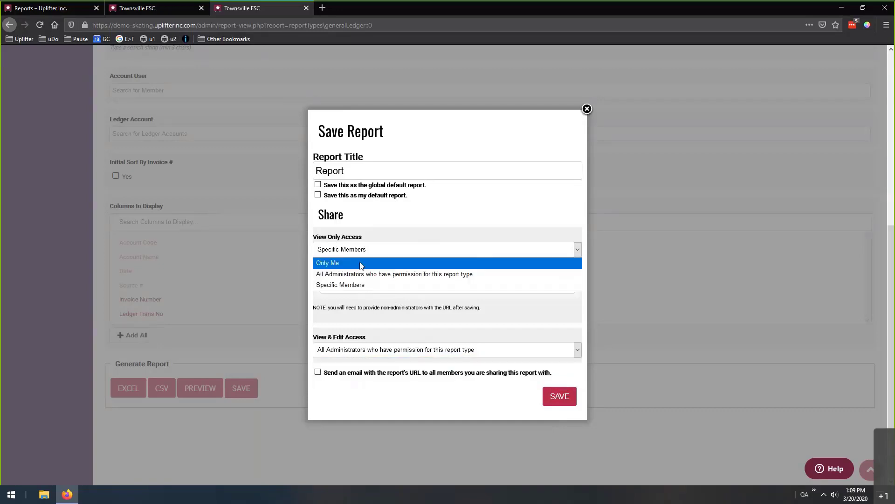
left_click(340, 260)
left_click(348, 289)
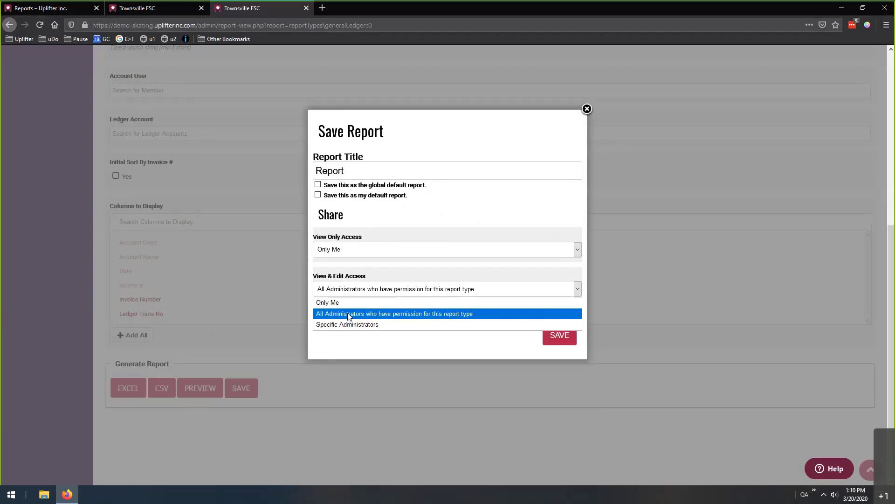
left_click(404, 285)
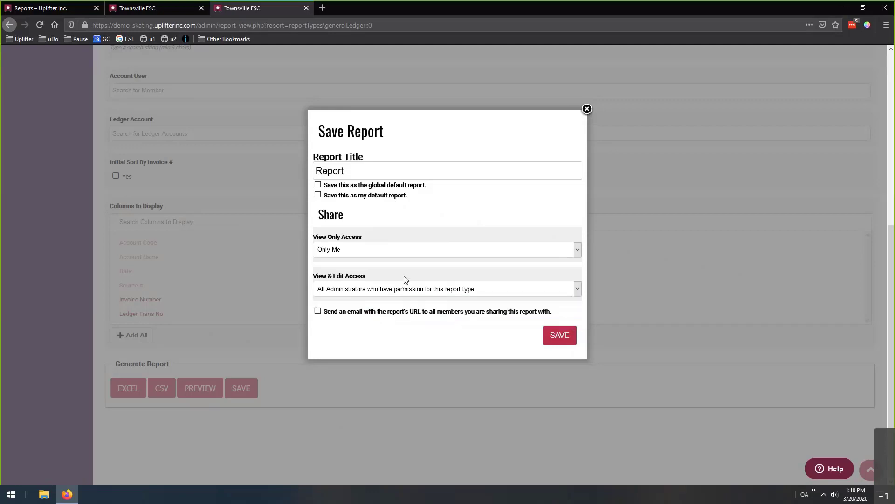
left_click(344, 315)
left_click(587, 108)
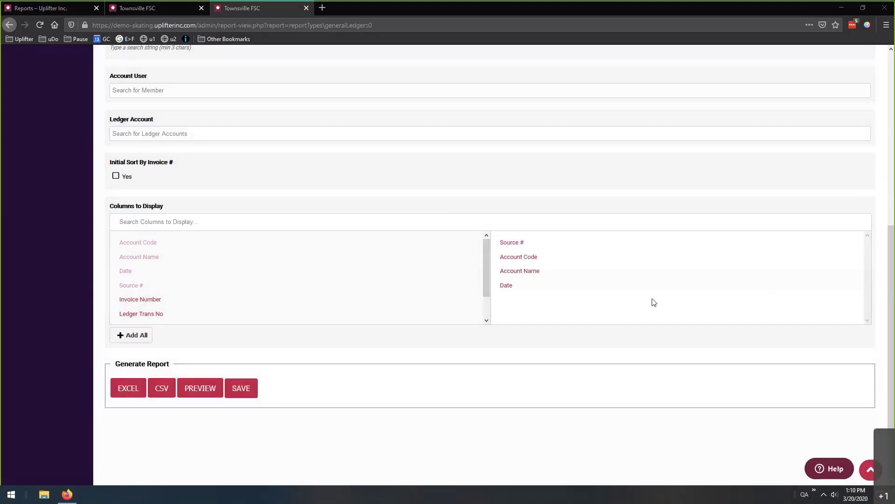
Open the Programs page and the Dashboard in new browser tabs and switch to the Dashboard.
scroll(379, 252, "up", 1)
scroll(379, 252, "up", 5)
mouse_move(70, 155)
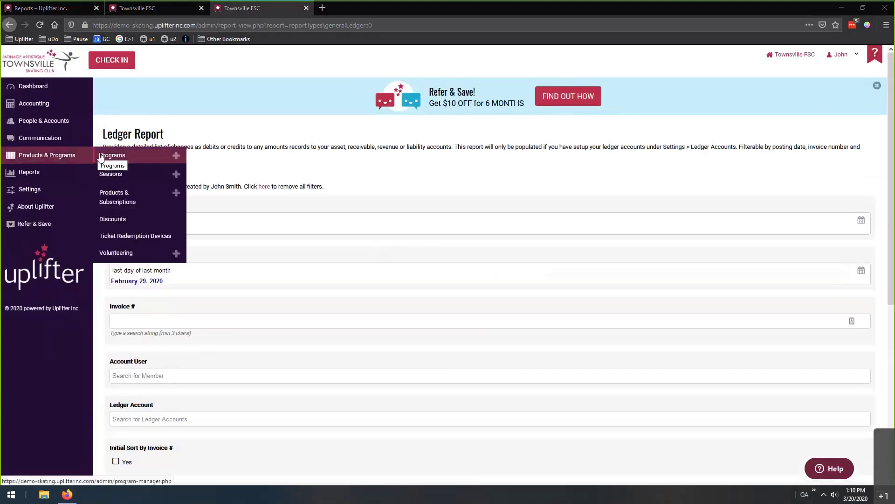
middle_click(135, 155)
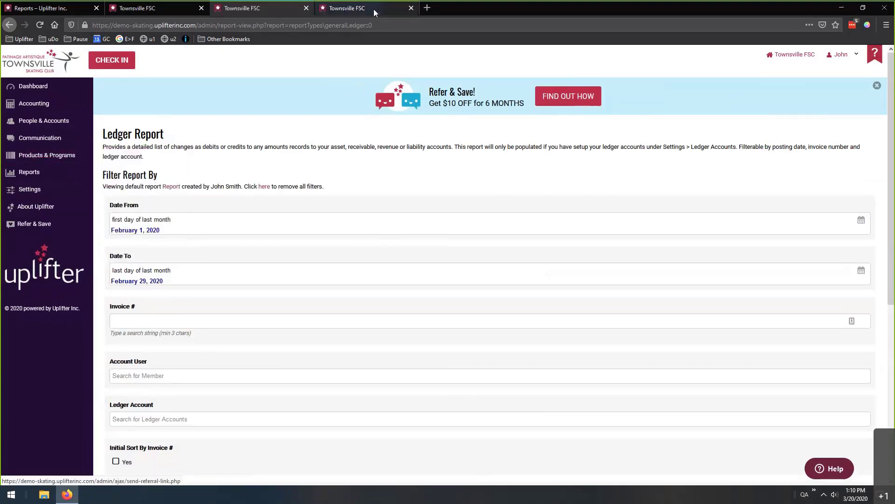
middle_click(63, 90)
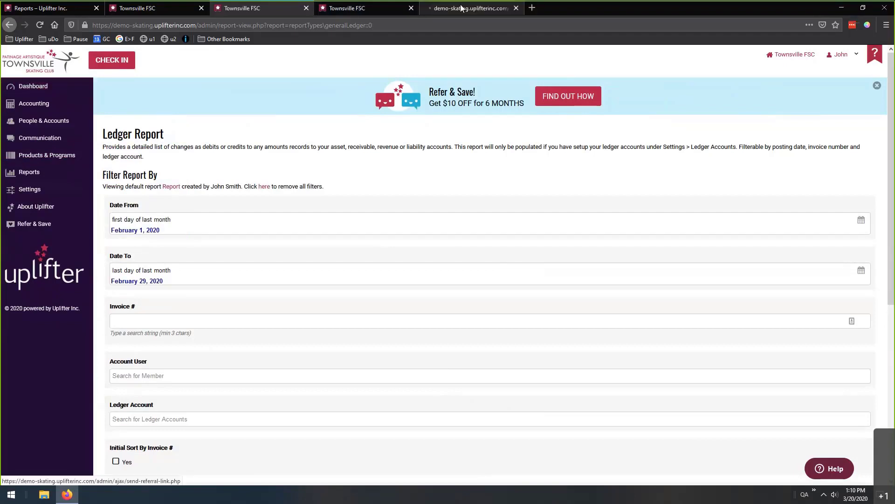
left_click(464, 7)
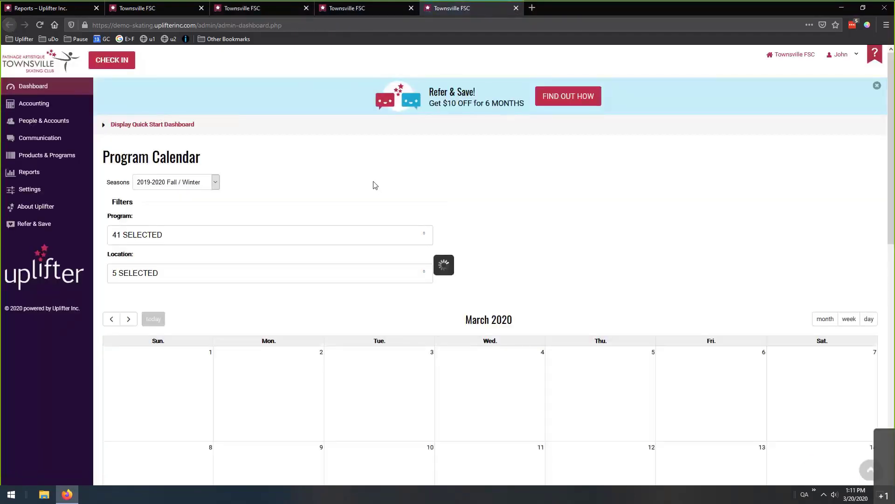
Display the Quick Start Dashboard and open the attendance printout of today's first CS Skating Safe event in Excel.
left_click(359, 128)
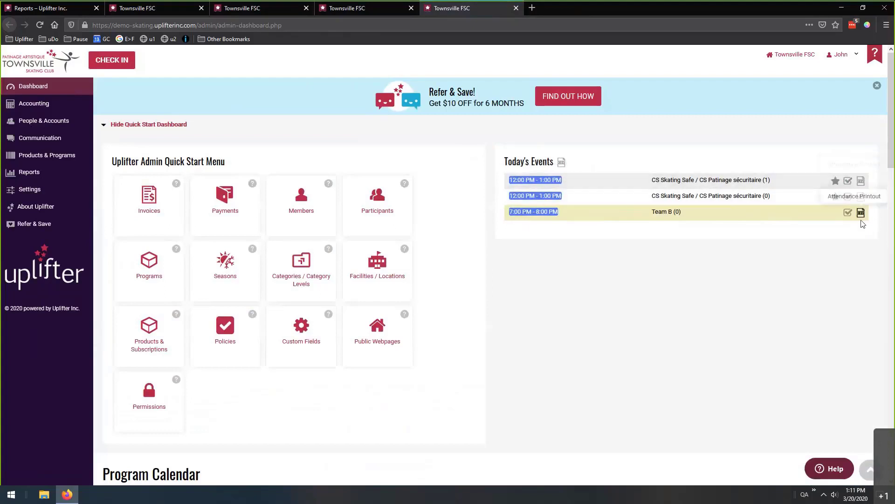
left_click(860, 181)
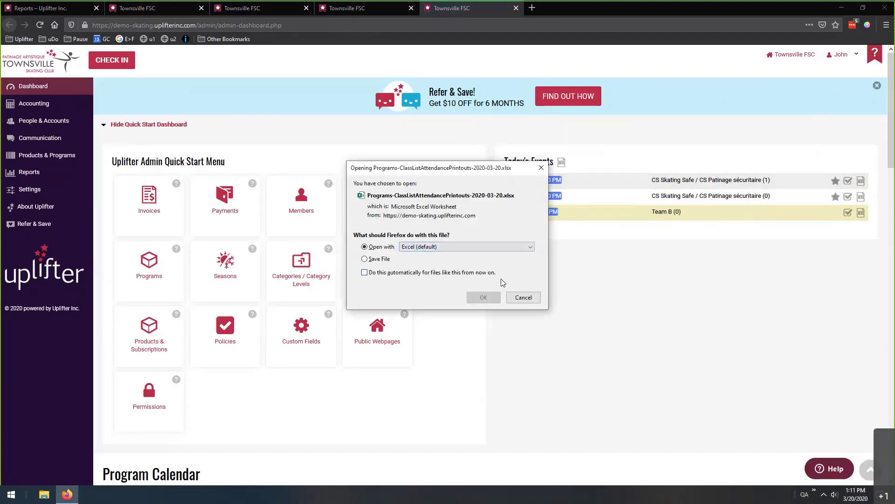
left_click(473, 298)
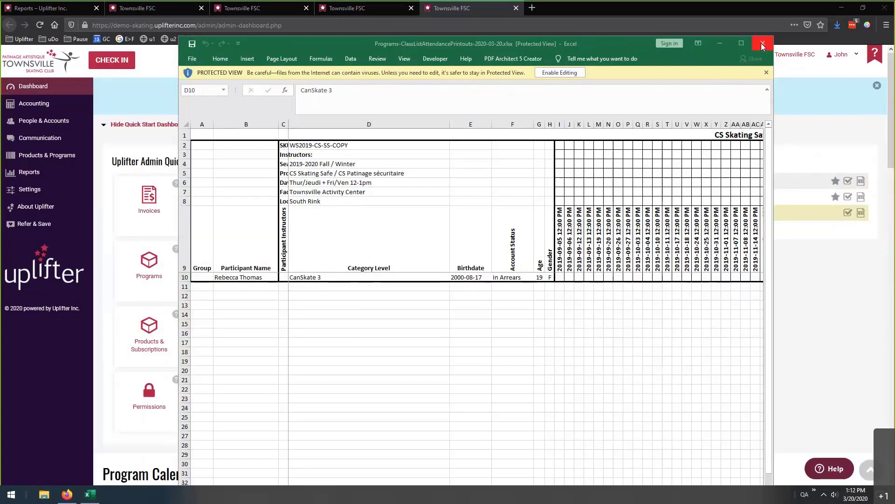
Back on the Ledger Report's browser tab, search the Reports list for "attend" and open "Programs - Class List Attendance Printouts".
left_click(247, 8)
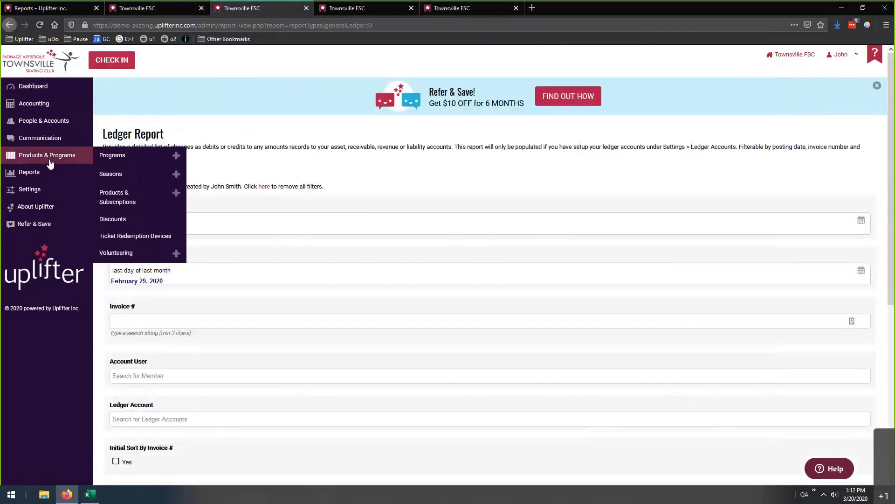
left_click(42, 172)
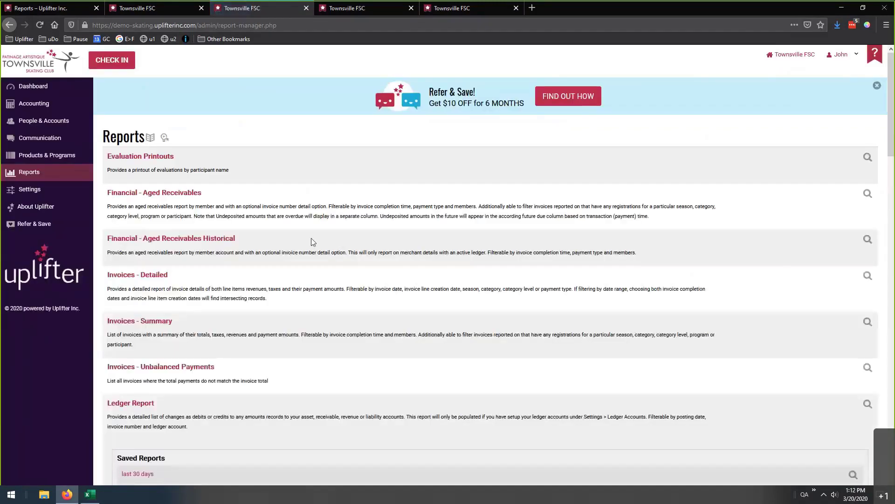
key("ctrl+f")
type("attend")
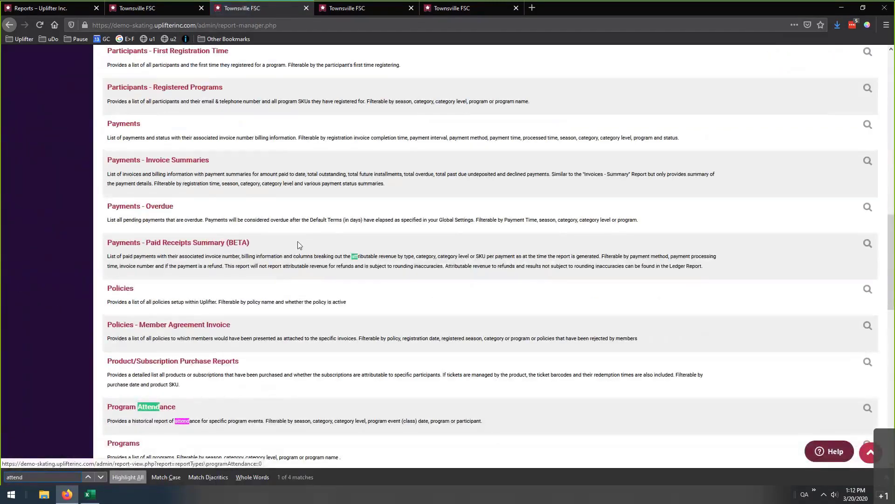
scroll(288, 264, "down", 4)
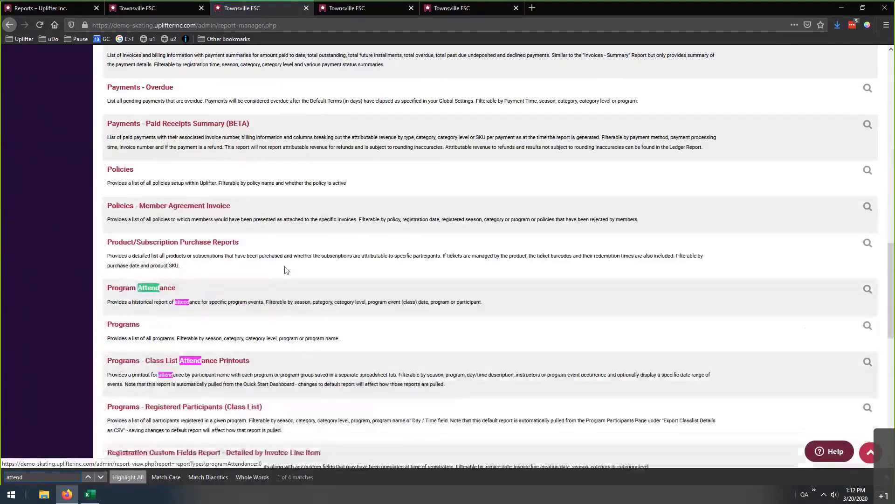
left_click(231, 361)
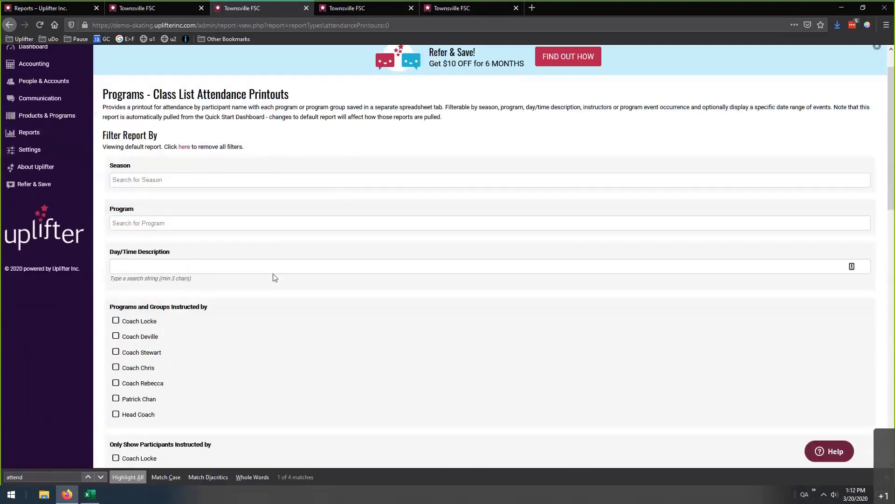
Add the Contact Name and Contact Telephone columns to the columns displayed in the class list attendance printout report.
scroll(275, 278, "down", 4)
scroll(274, 278, "down", 3)
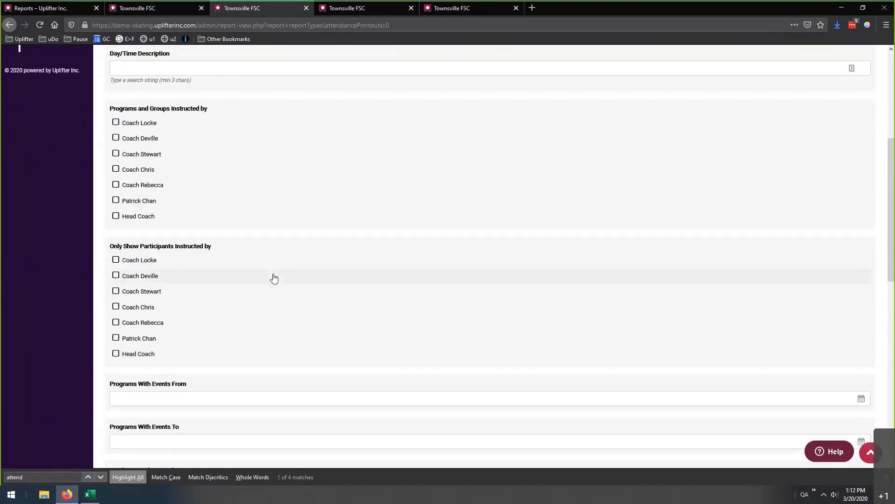
scroll(274, 278, "down", 15)
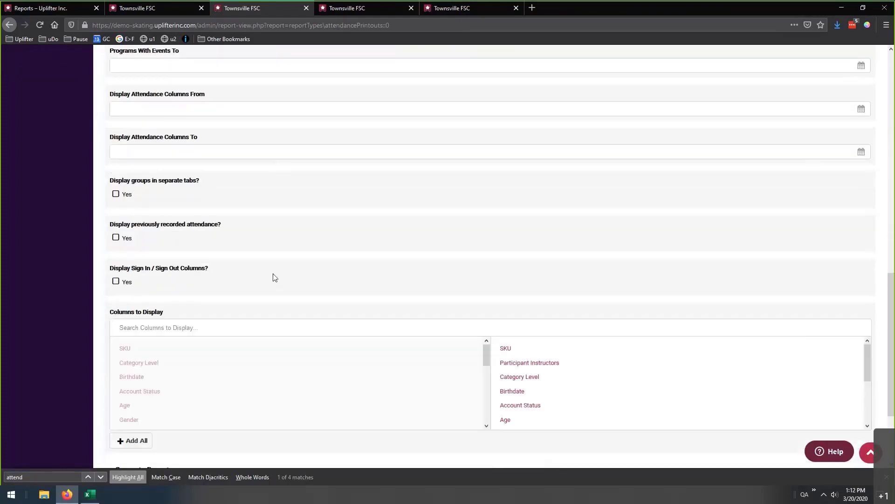
scroll(565, 356, "down", 4)
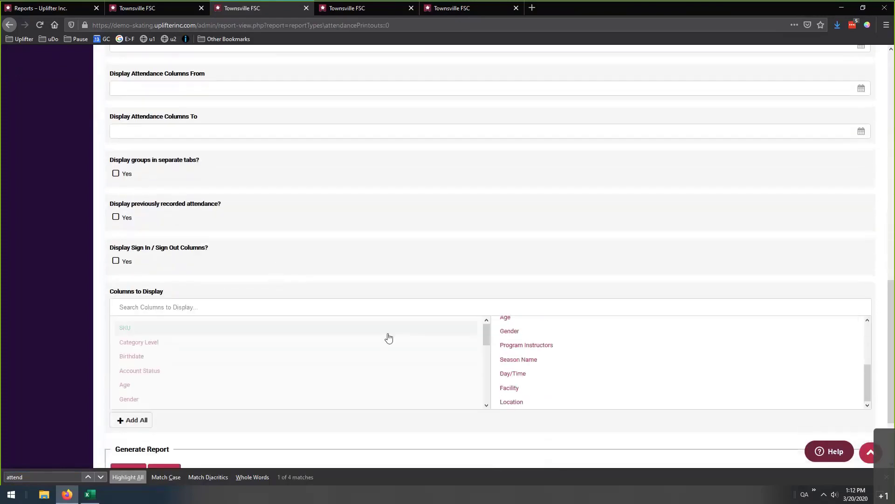
scroll(368, 334, "down", 4)
scroll(368, 334, "down", 1)
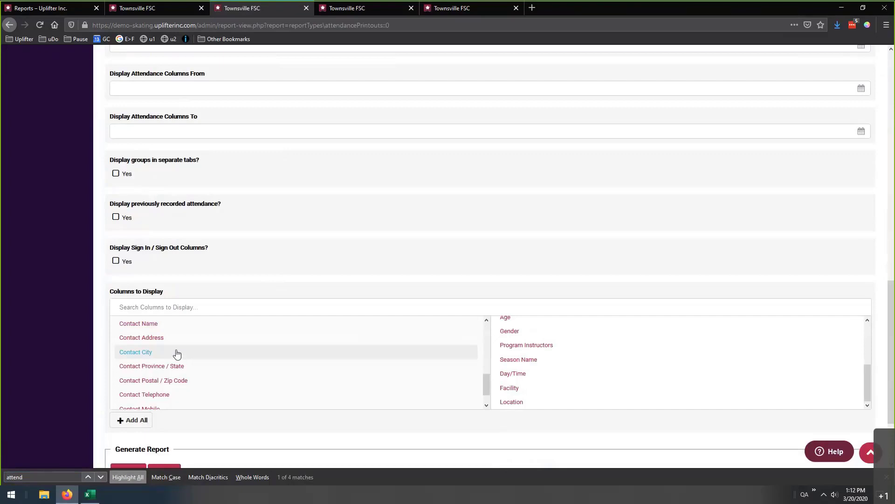
scroll(170, 356, "up", 1)
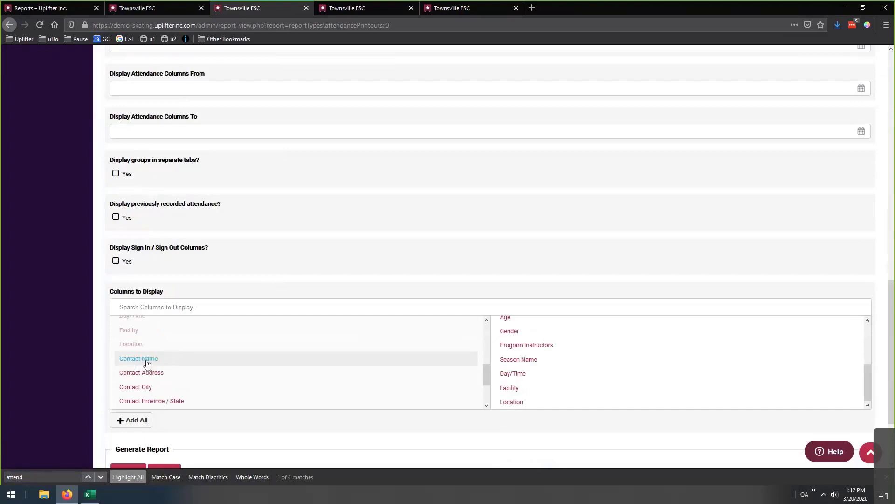
left_click(147, 363)
scroll(192, 371, "down", 1)
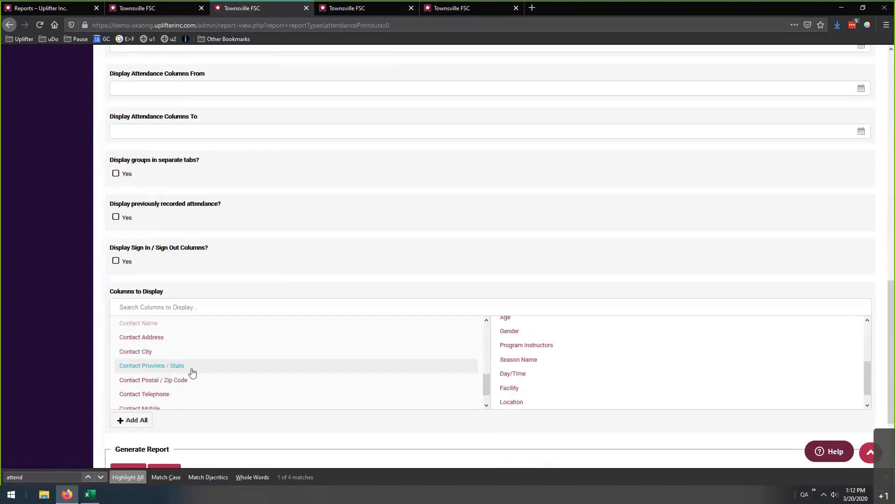
scroll(193, 371, "down", 1)
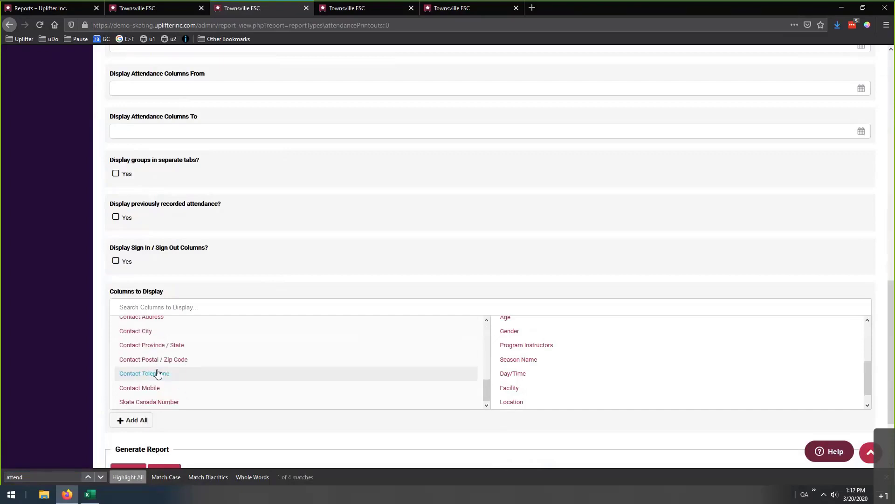
left_click(204, 382)
scroll(630, 365, "down", 1)
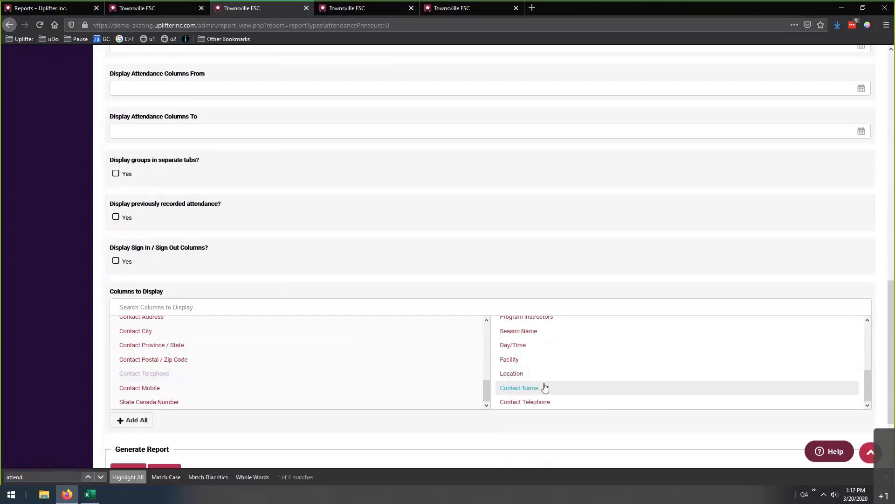
Save the report as the global default report with the title "Attendance".
scroll(86, 331, "down", 1)
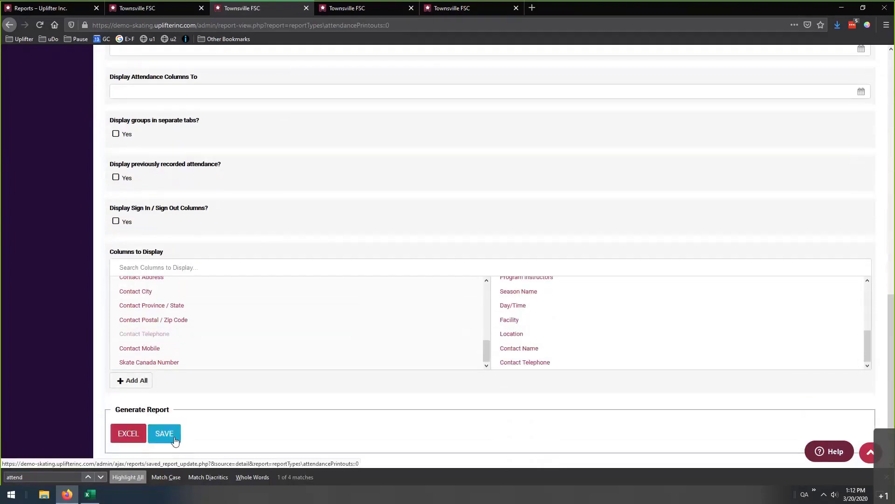
left_click(175, 441)
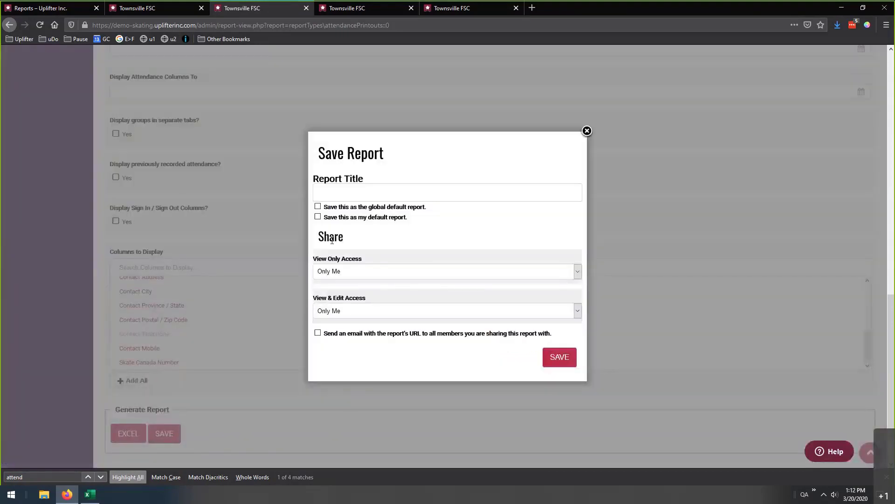
left_click(356, 208)
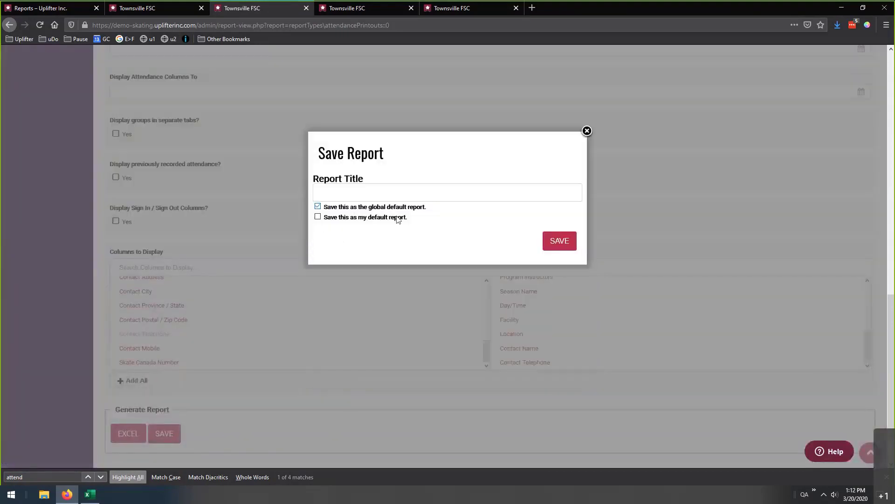
left_click(468, 197)
type("ATtenda")
key("BackSpace")
key("BackSpace")
key("BackSpace")
key("BackSpace")
key("BackSpace")
key("BackSpace")
type("ttendance")
left_click(560, 243)
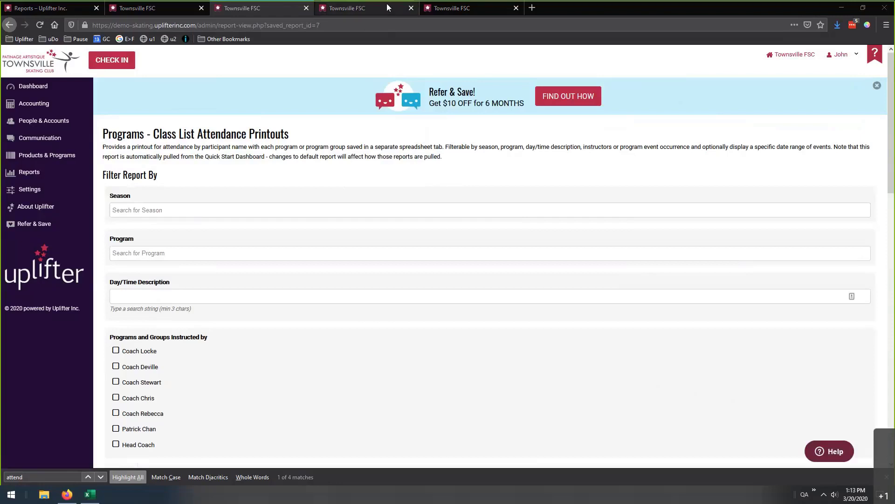
Reload the Dashboard, open the attendance printout of today's first CS Skating Safe event in Excel and compare it with the earlier printout.
left_click(466, 8)
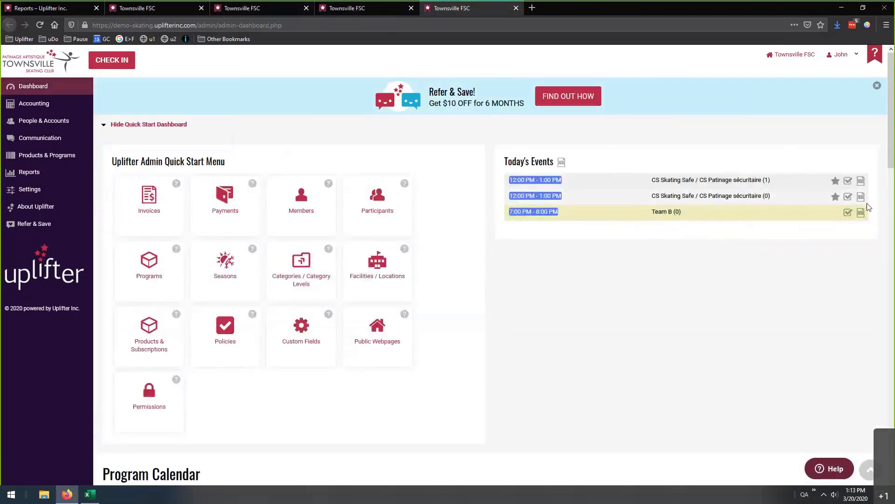
key("F5")
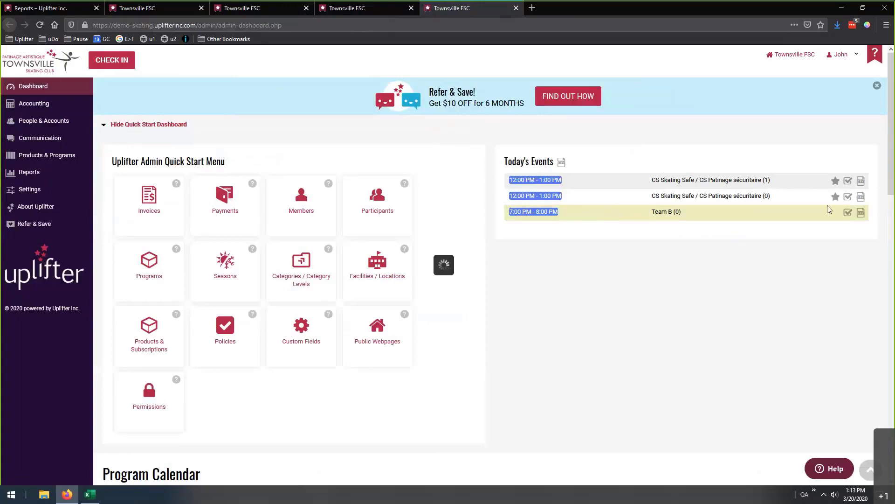
left_click(862, 182)
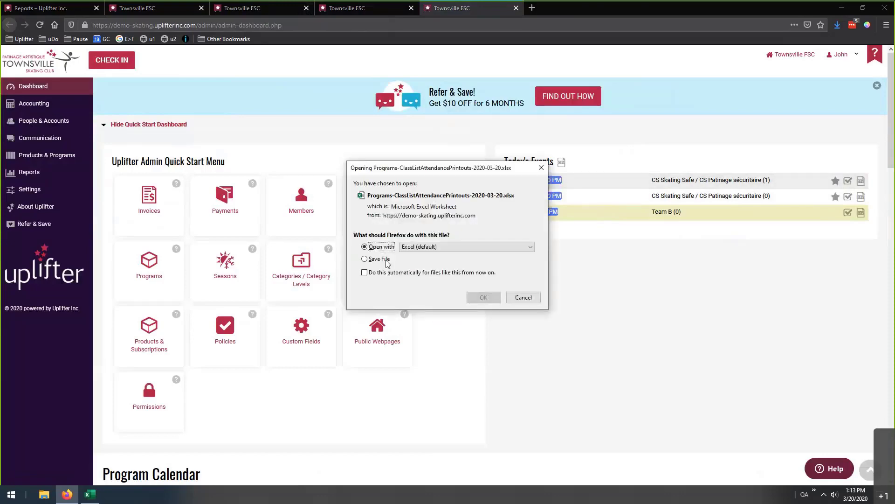
left_click(479, 295)
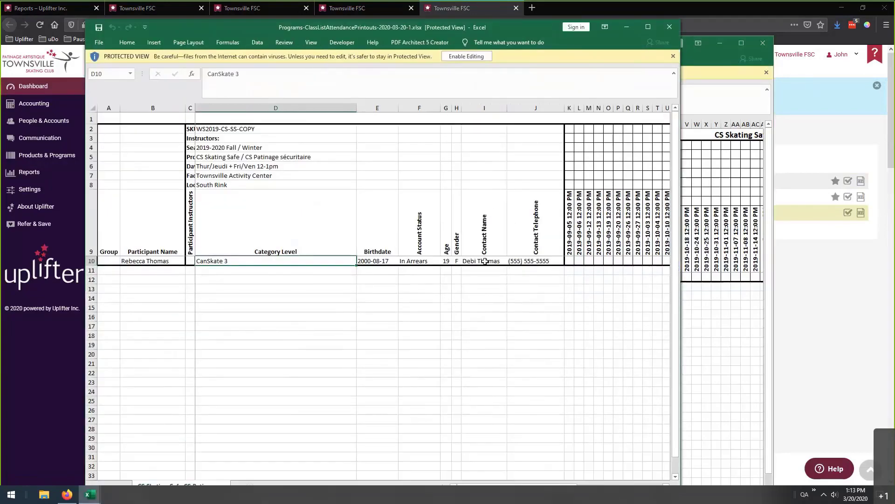
left_click(710, 301)
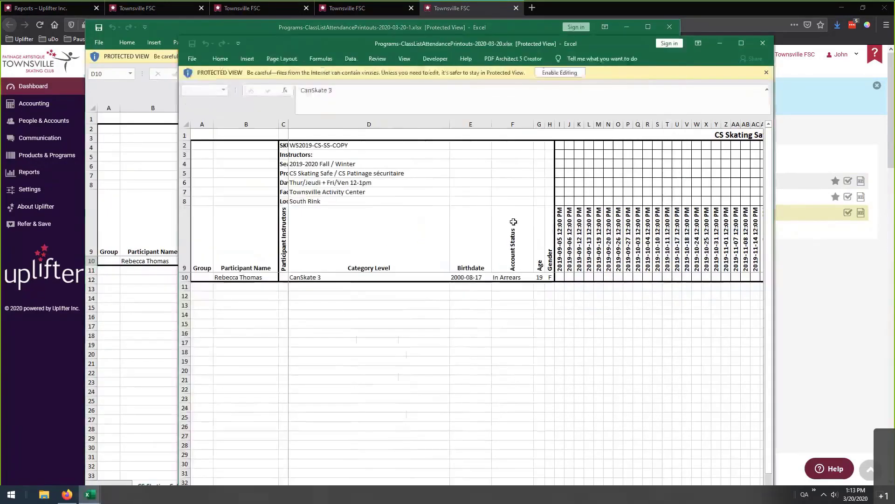
left_click(174, 306)
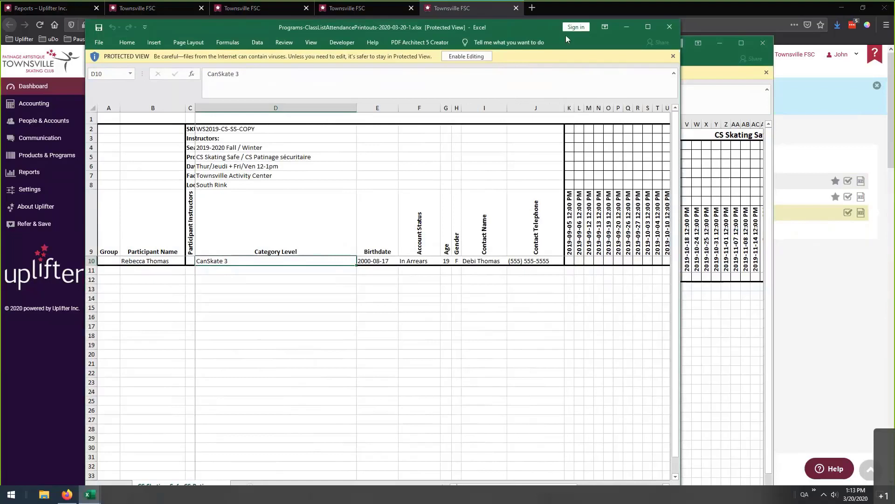
Return to the Reports list in the browser and examine the saved reports and the descriptions of the program class list reports.
left_click(252, 8)
left_click(44, 171)
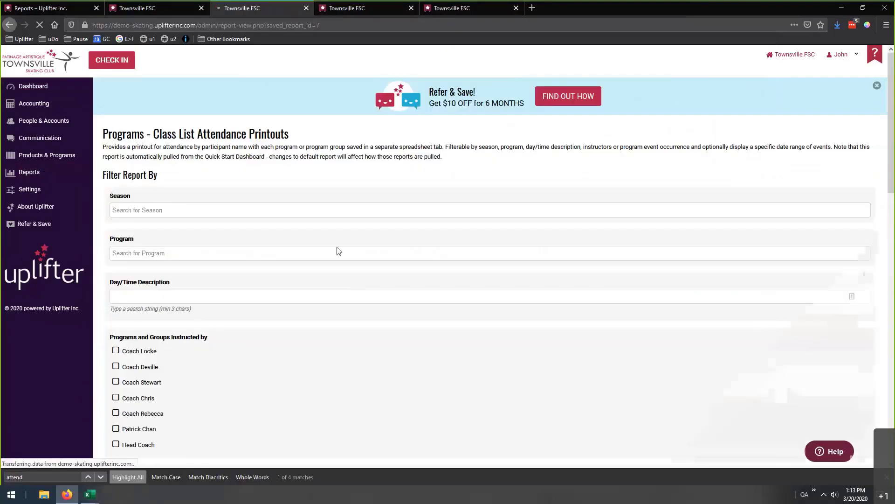
scroll(337, 247, "down", 4)
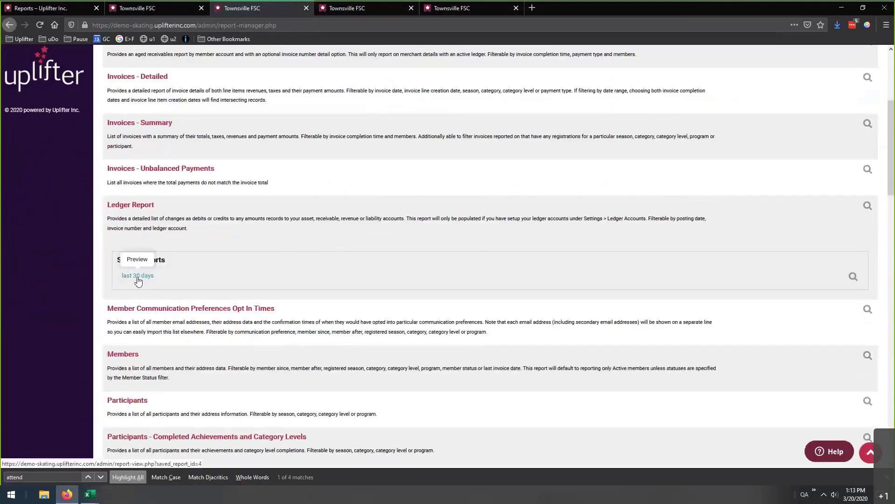
scroll(195, 277, "down", 5)
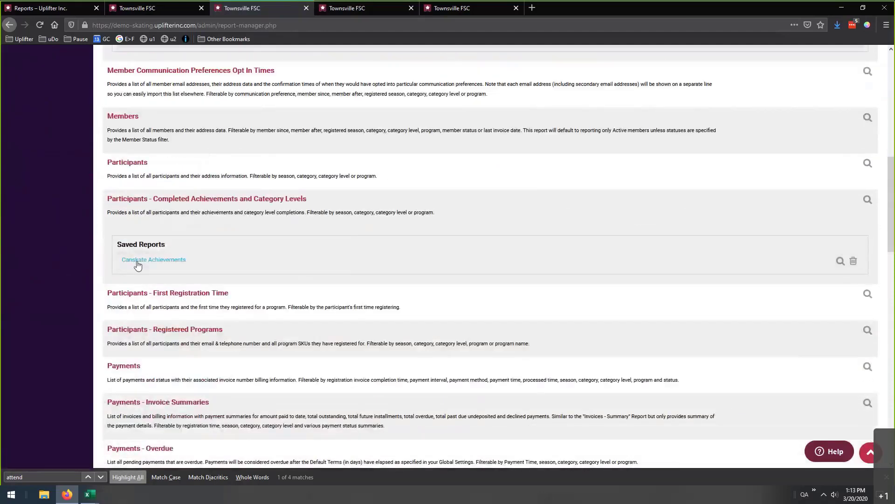
scroll(171, 260, "down", 5)
scroll(174, 262, "down", 4)
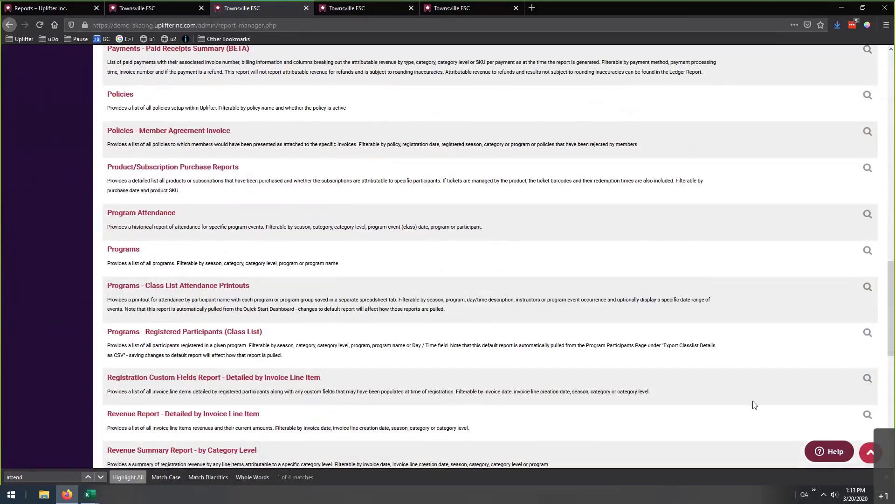
key("Escape")
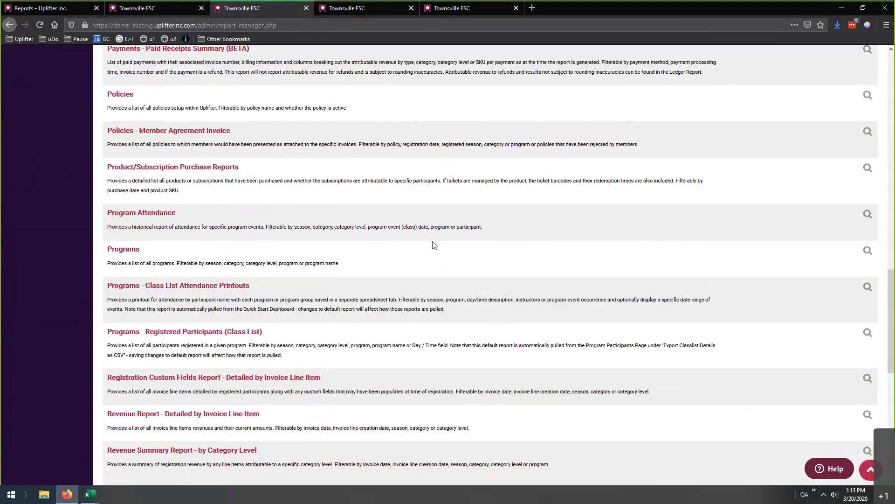
scroll(434, 244, "up", 20)
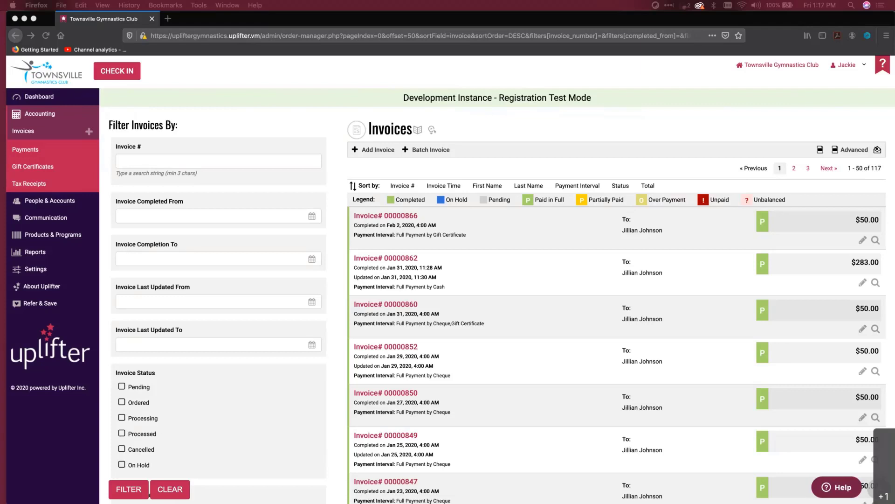
On the Townsville Gymnastics Club Invoices page, filter the invoices by season Fall/Winter 2019-20 and category Women's.
left_click(339, 265)
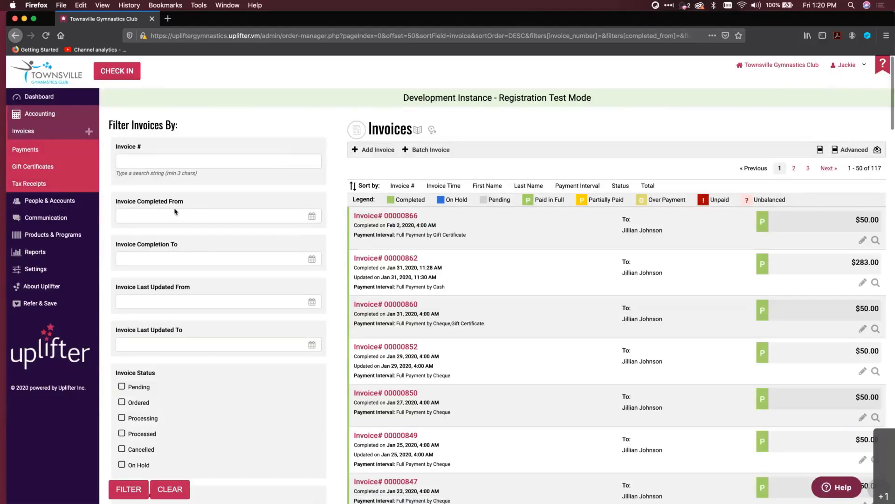
scroll(175, 211, "down", 5)
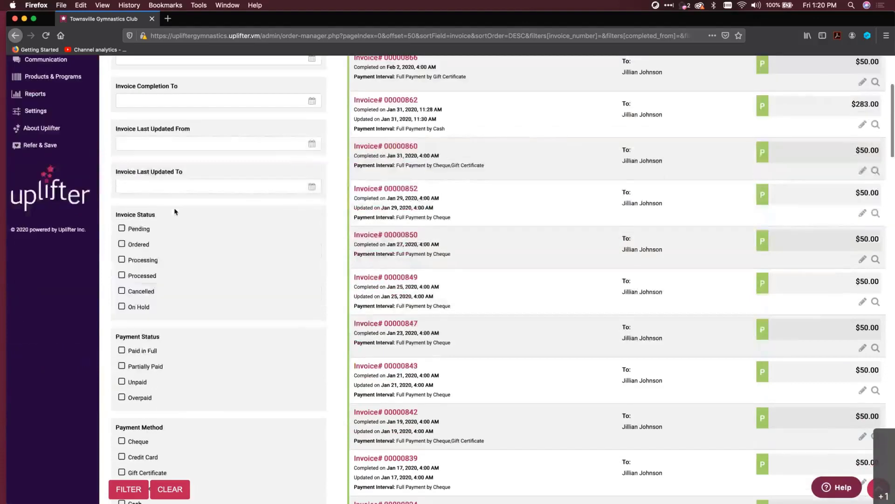
scroll(175, 212, "down", 8)
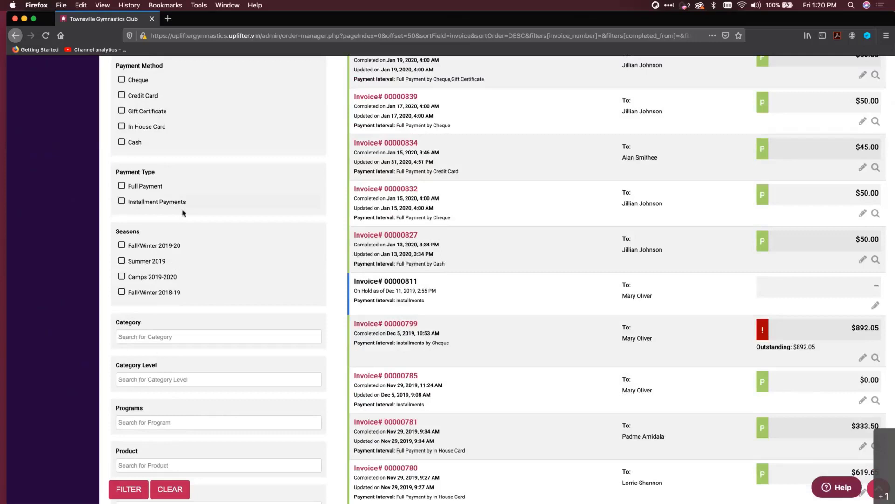
left_click(141, 249)
left_click(153, 334)
type("wome")
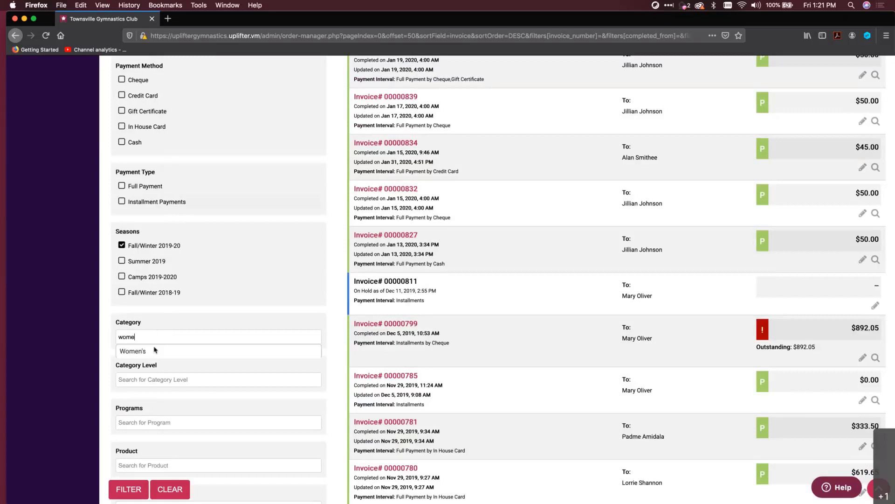
left_click(150, 356)
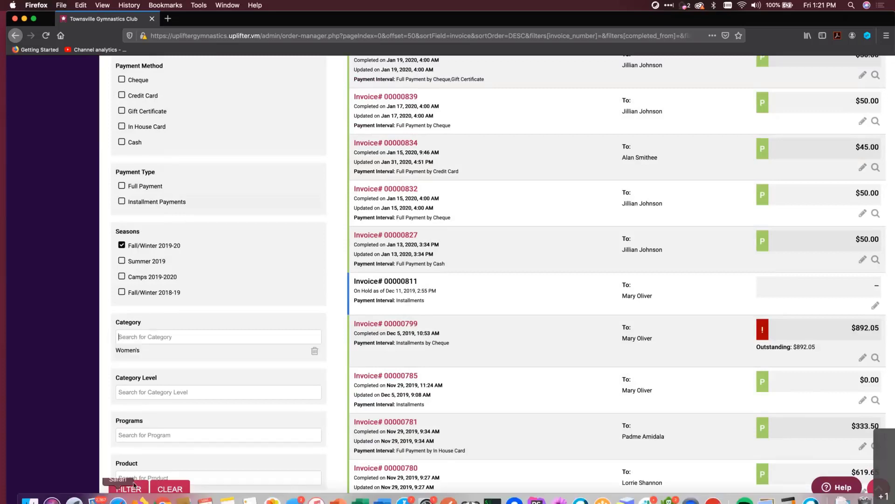
left_click(130, 488)
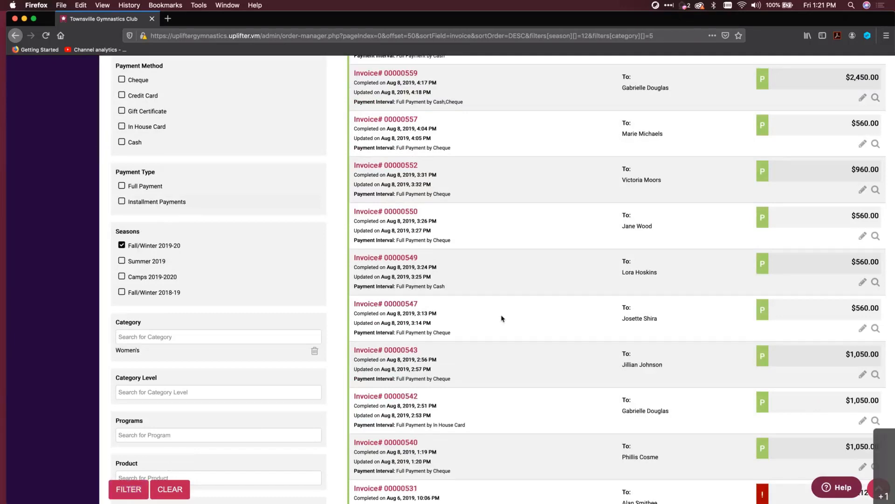
Review the filtered invoices, start a batch invoice from them and look through its list of included invoices.
scroll(503, 319, "up", 6)
scroll(501, 317, "down", 5)
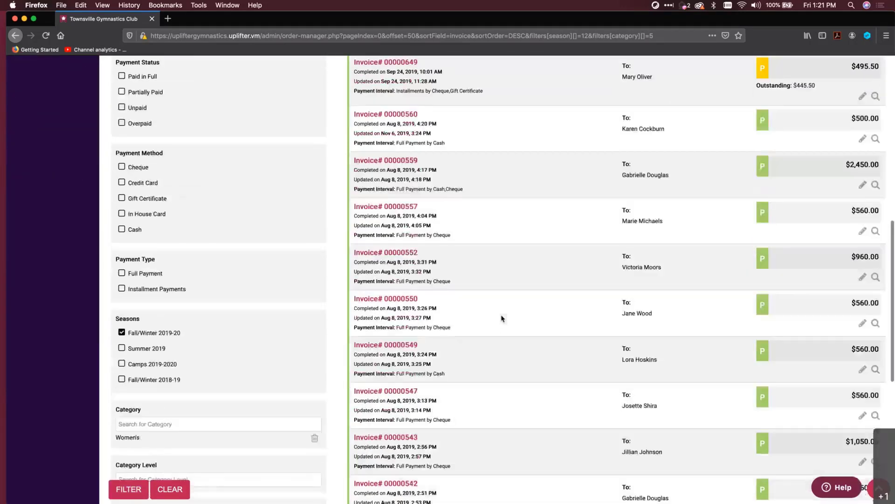
scroll(172, 332, "down", 1)
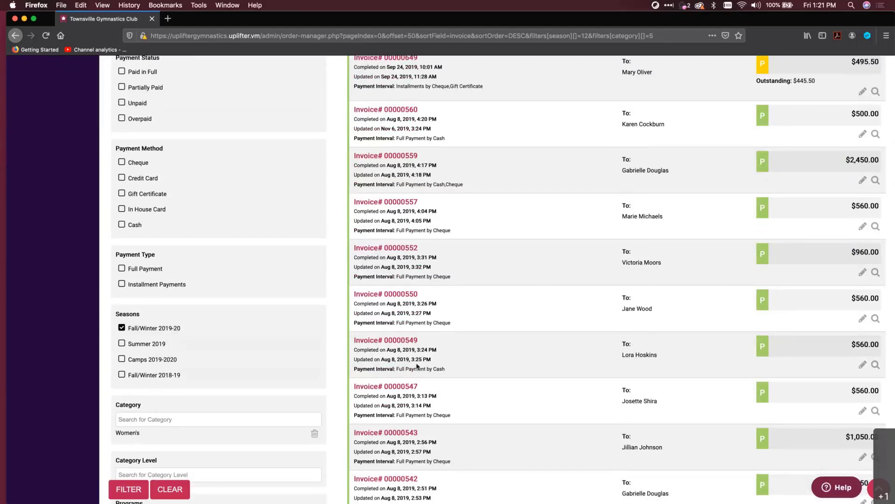
scroll(417, 366, "up", 10)
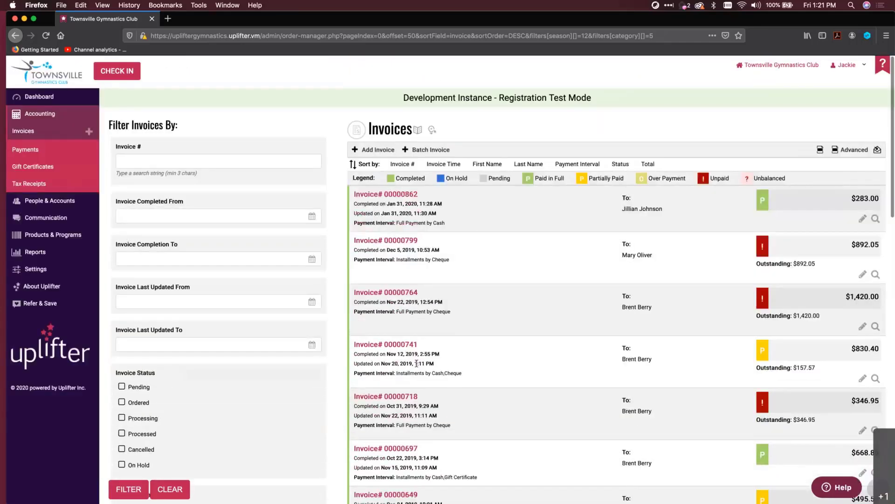
left_click(425, 151)
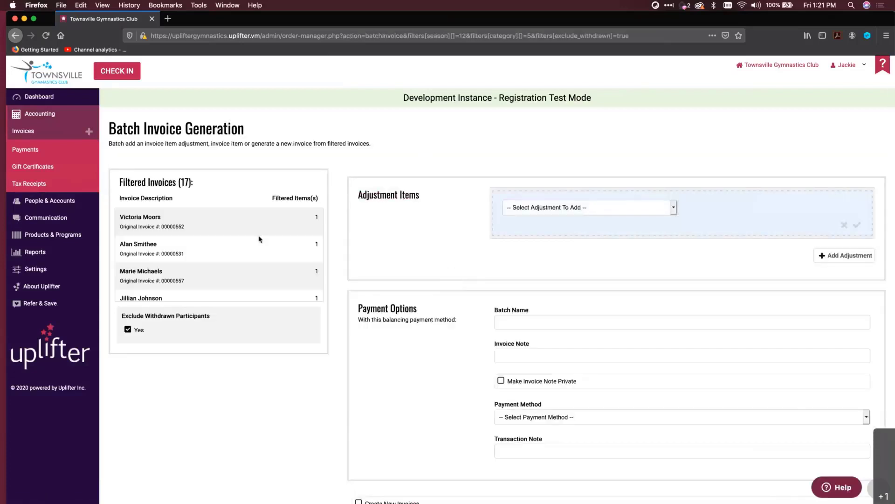
scroll(260, 239, "down", 3)
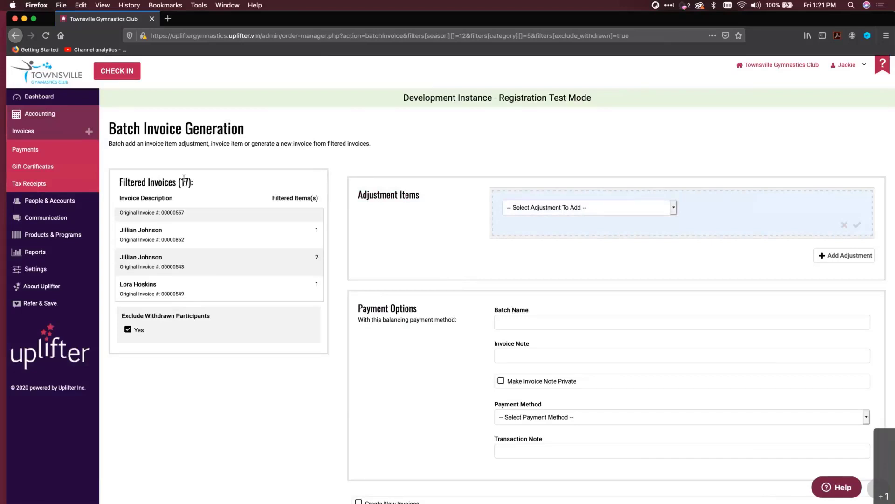
In the batch's Adjustment Items, choose the Adjustment type and title it "COVID-19 - Shutdown".
scroll(304, 240, "up", 2)
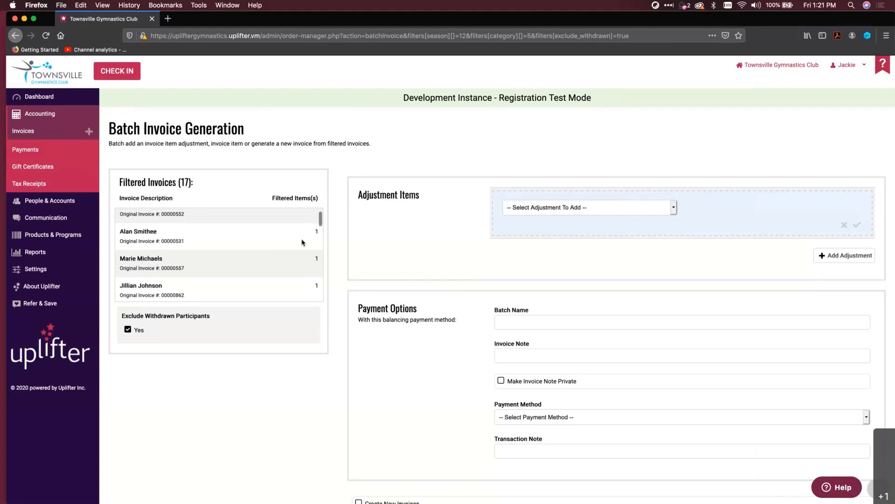
scroll(308, 241, "down", 3)
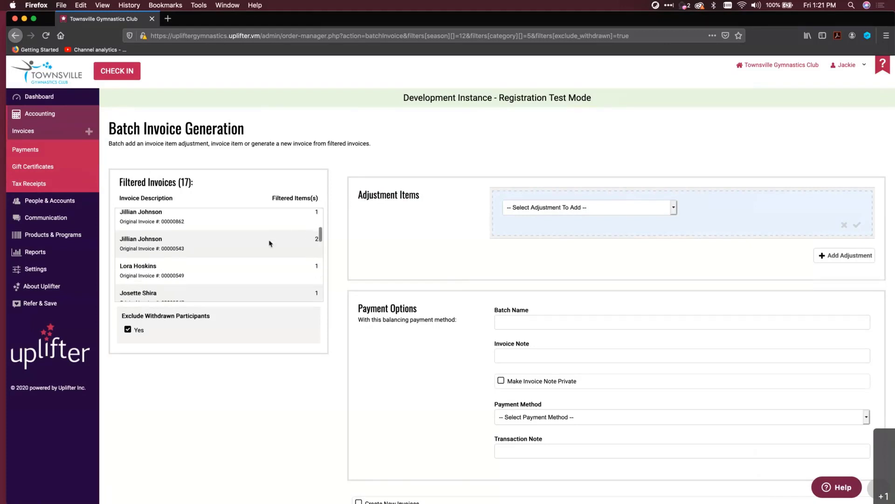
scroll(289, 244, "up", 1)
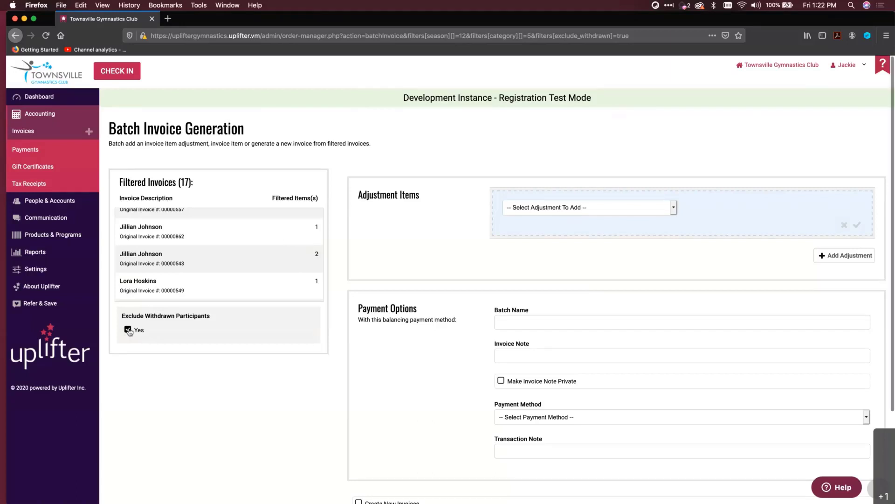
left_click(638, 213)
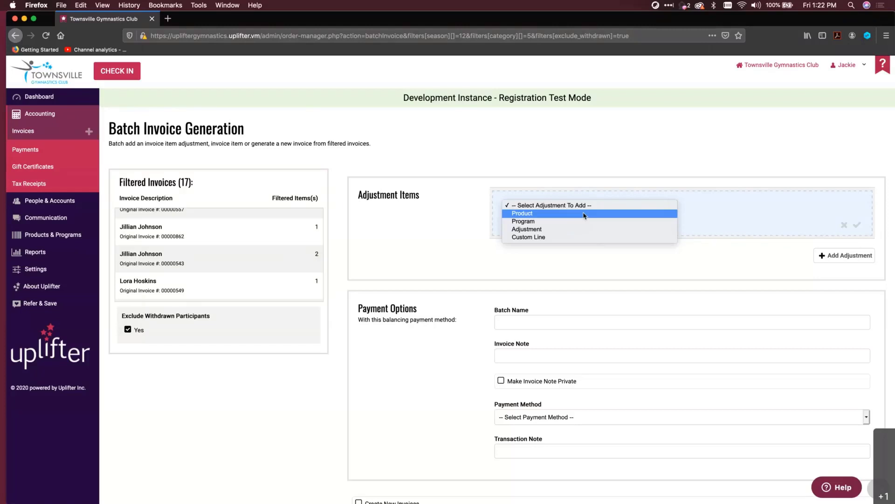
left_click(544, 232)
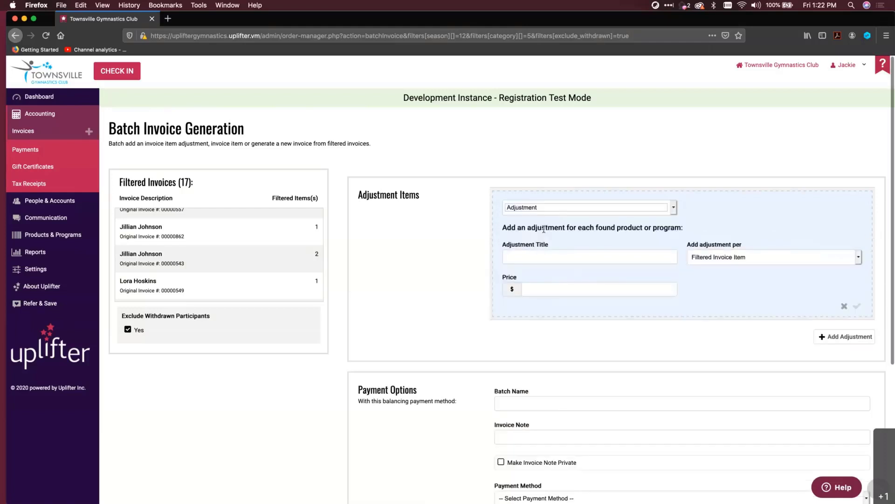
left_click(537, 258)
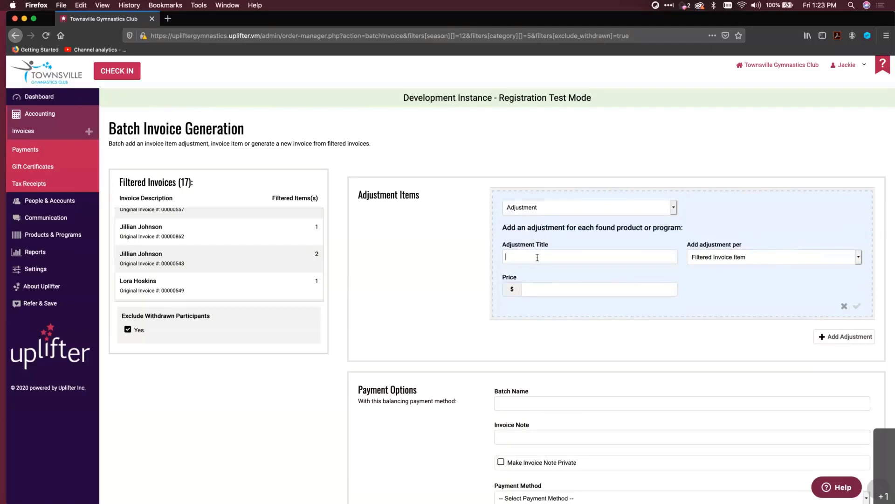
type("COVID-19 - Shutdown")
Apply the adjustment per Filtered Invoice Item with a price of -45 and save it to the batch.
left_click(742, 260)
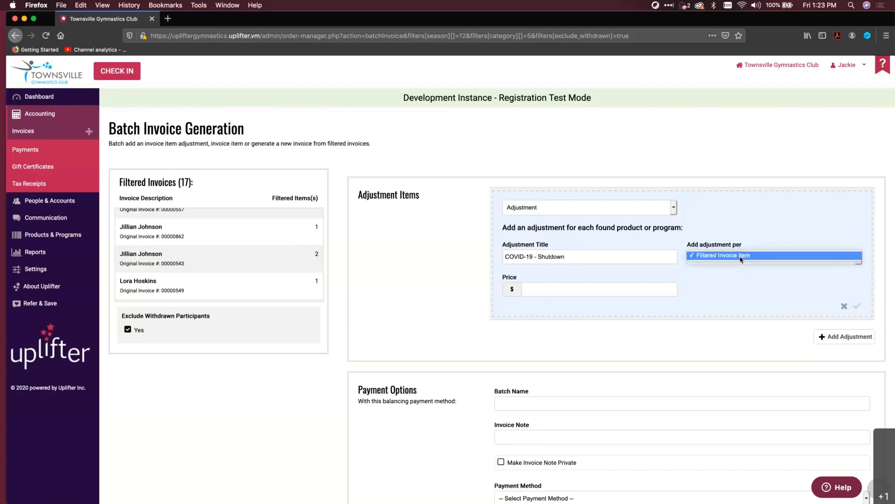
left_click(723, 240)
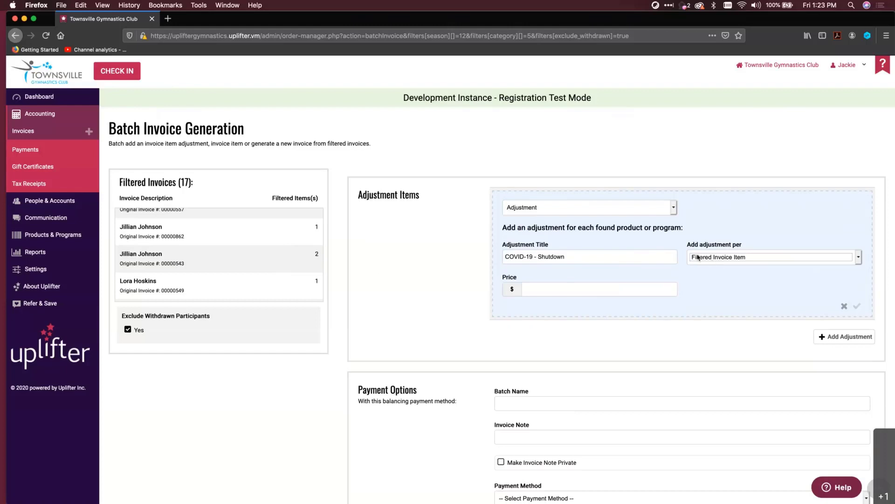
left_click(576, 293)
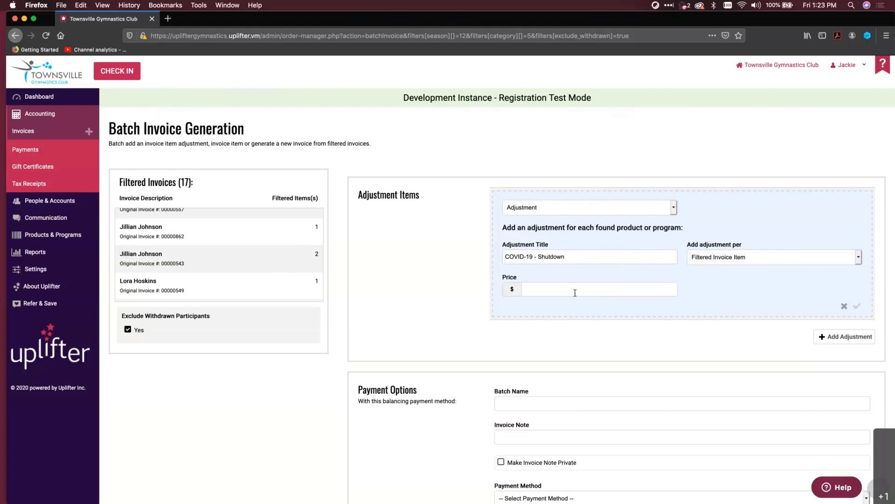
type("-45")
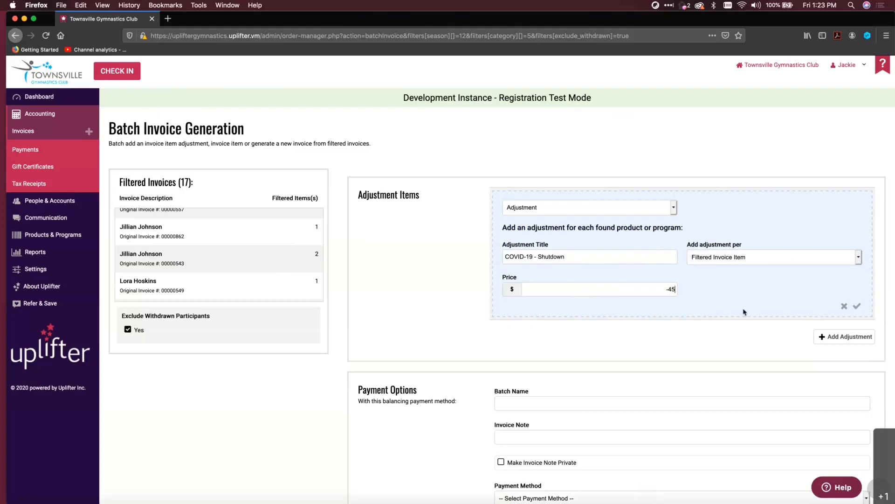
left_click(857, 306)
Check the payment methods available for the batch and go back to the filtered Invoices list.
scroll(524, 294, "down", 2)
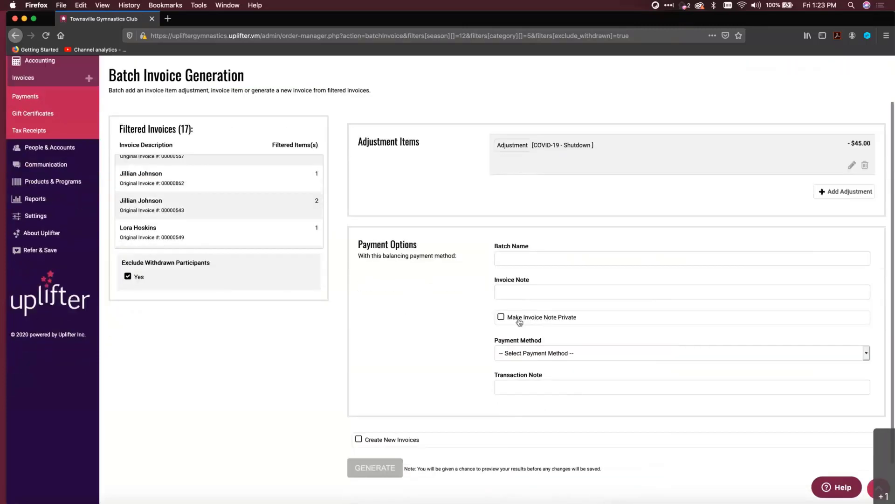
left_click(508, 354)
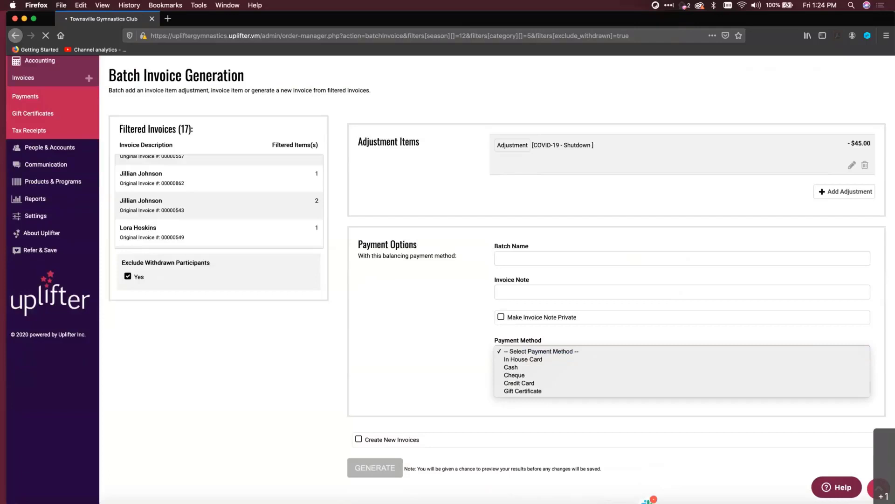
left_click(515, 297)
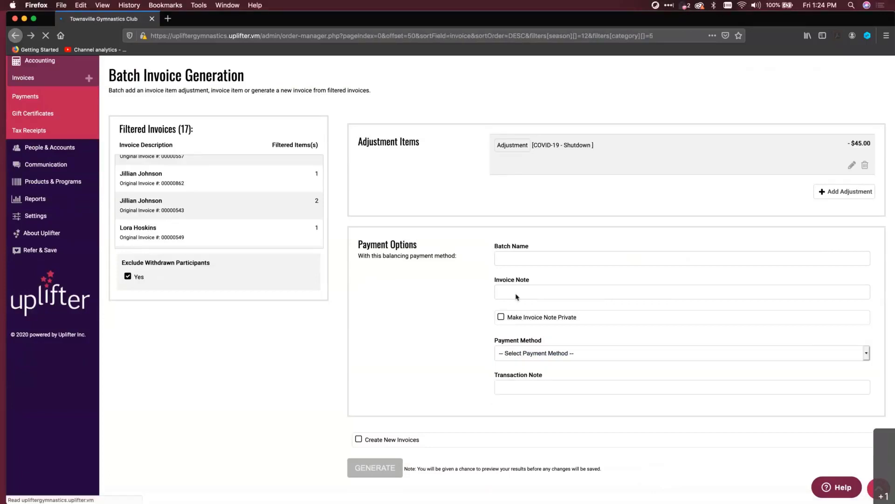
left_click(15, 36)
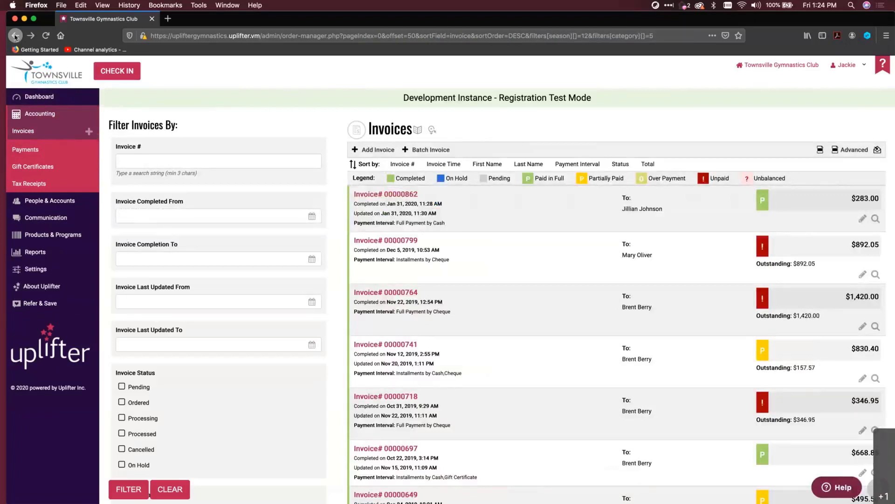